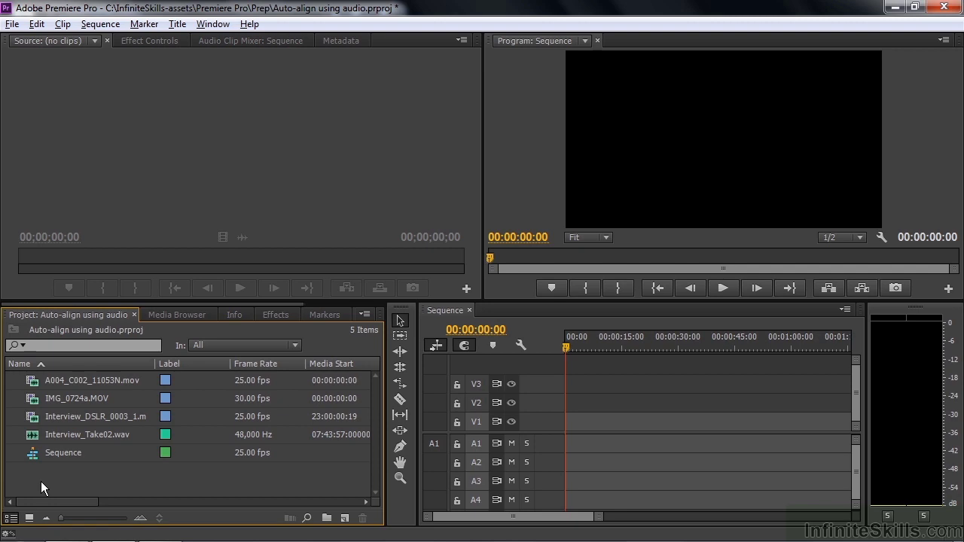
Preview the A004_C002_11053N.mov camera clip briefly in the Source monitor
{"action": "double_click", "coordinate": [33, 381]}
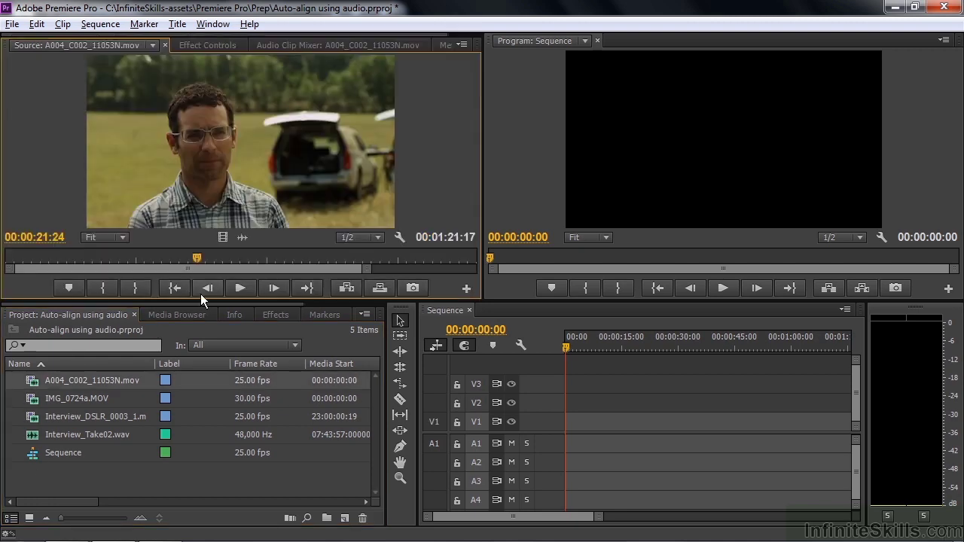
{"action": "left_click", "coordinate": [239, 288]}
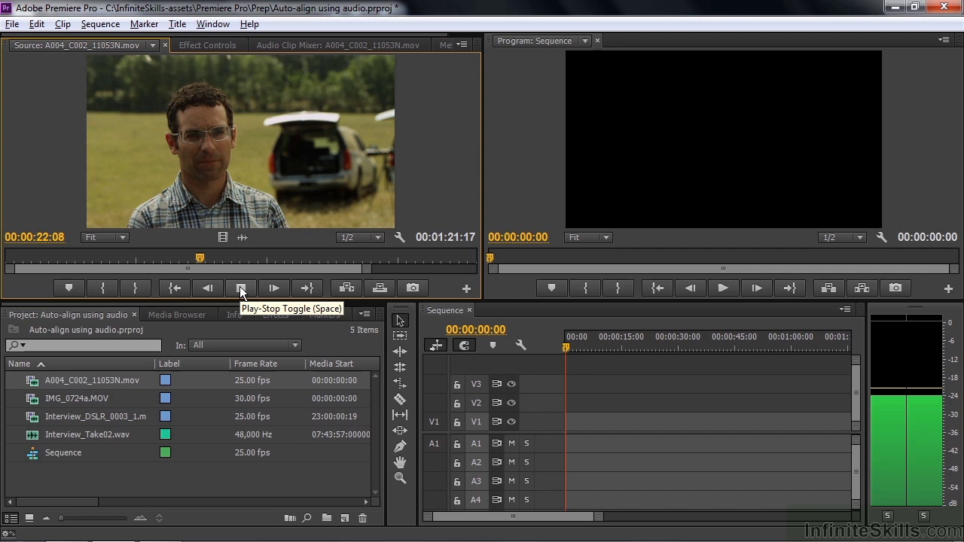
{"action": "left_click", "coordinate": [239, 287]}
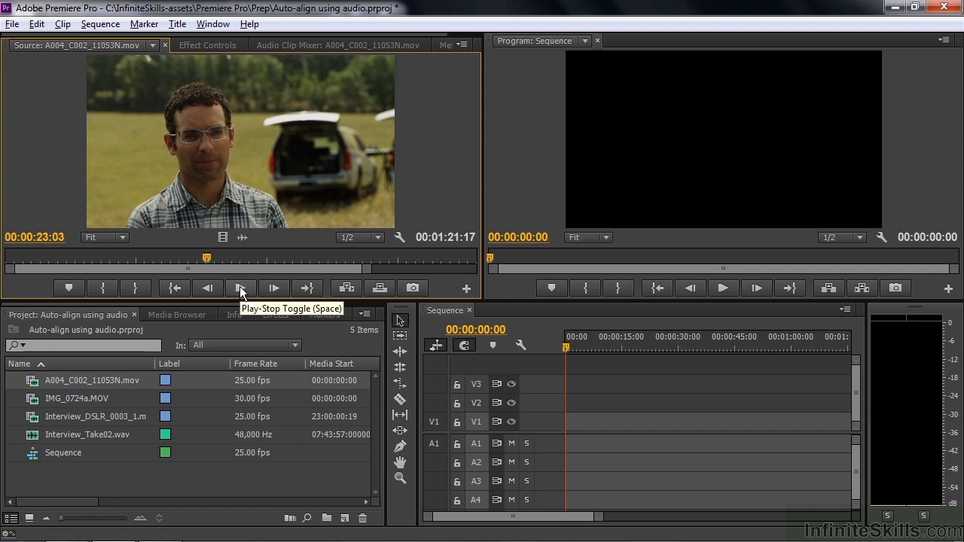
Load Interview_Take02.wav in the Source monitor and play a short stretch of it
{"action": "double_click", "coordinate": [33, 437]}
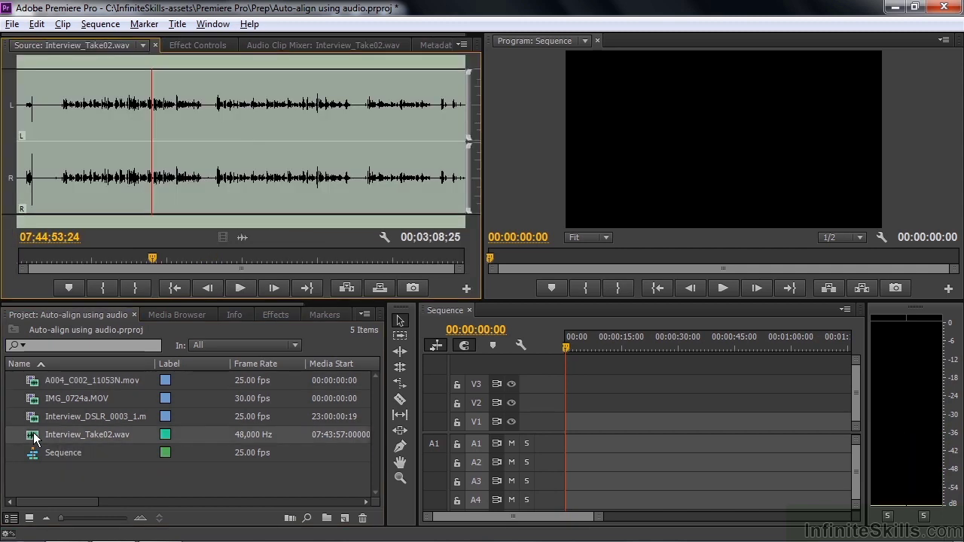
{"action": "left_click", "coordinate": [238, 290]}
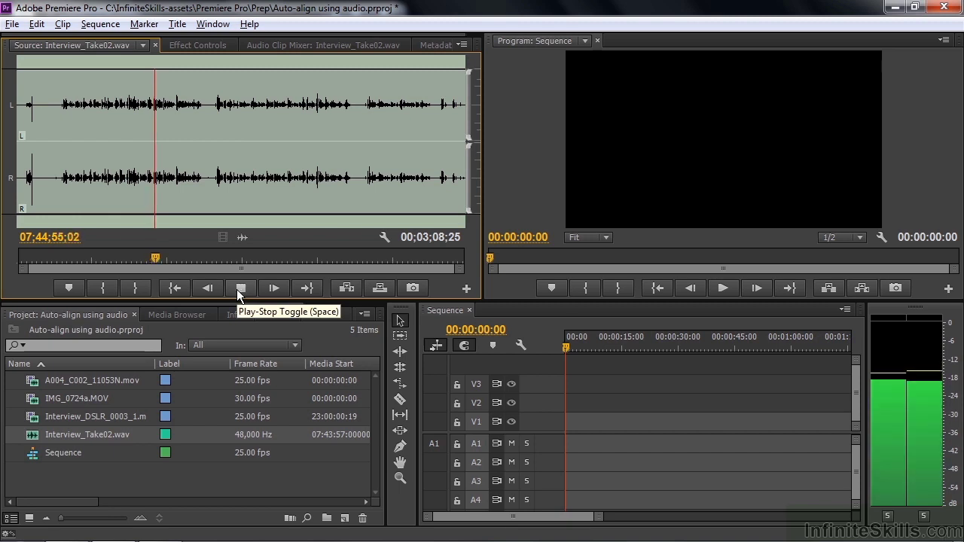
{"action": "left_click", "coordinate": [237, 289]}
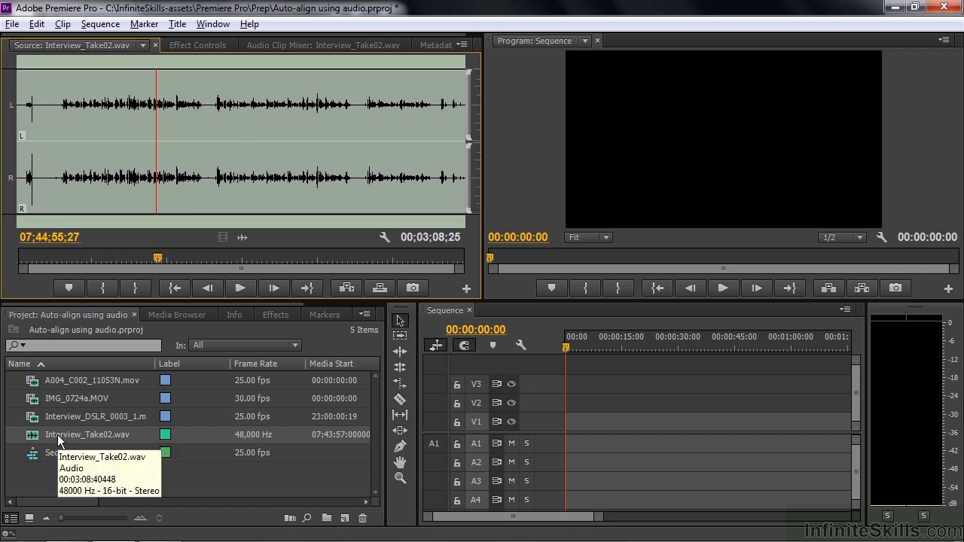
Merge A004_C002_11053N.mov with Interview_Take02.wav by audio sync into a clip named Interview-Merged
{"action": "left_click", "coordinate": [57, 382], "text": "ctrl"}
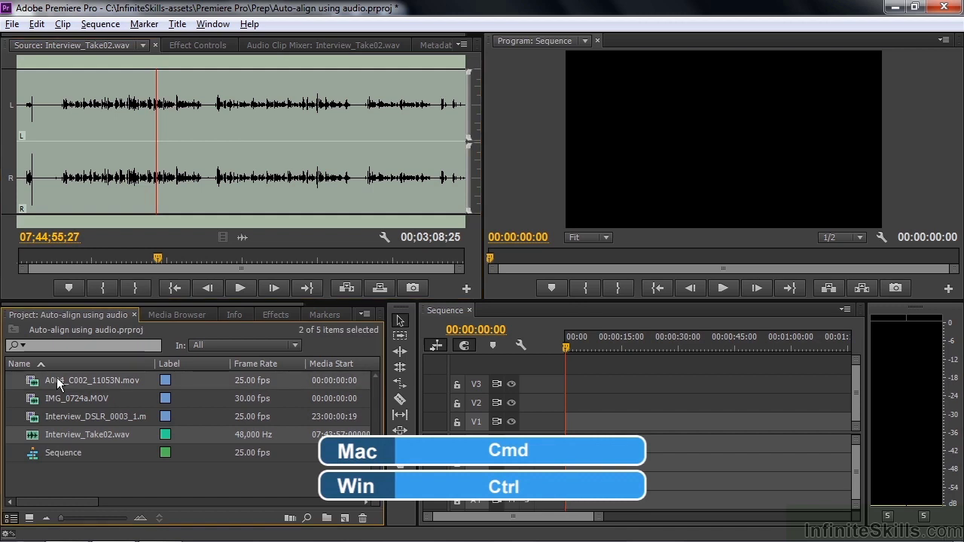
{"action": "right_click", "coordinate": [57, 382]}
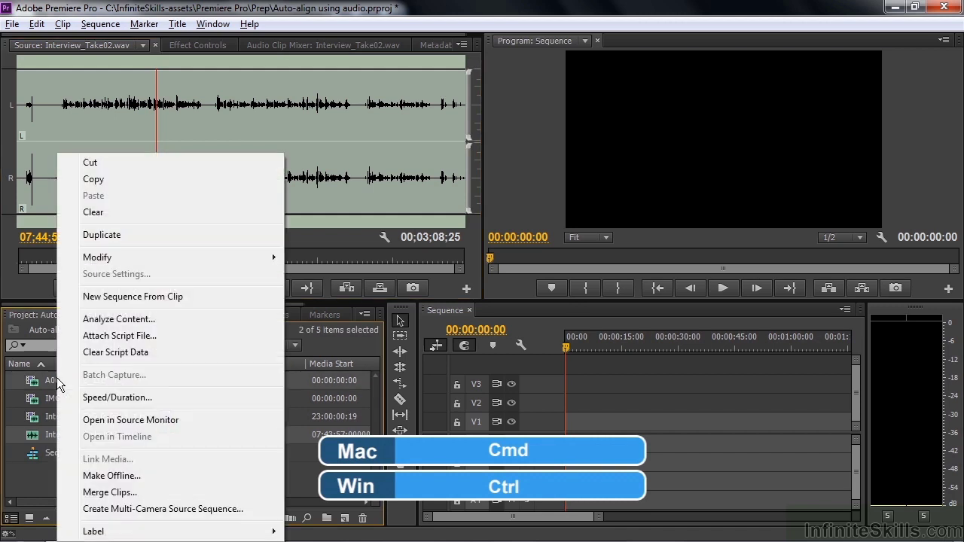
{"action": "left_click", "coordinate": [96, 492]}
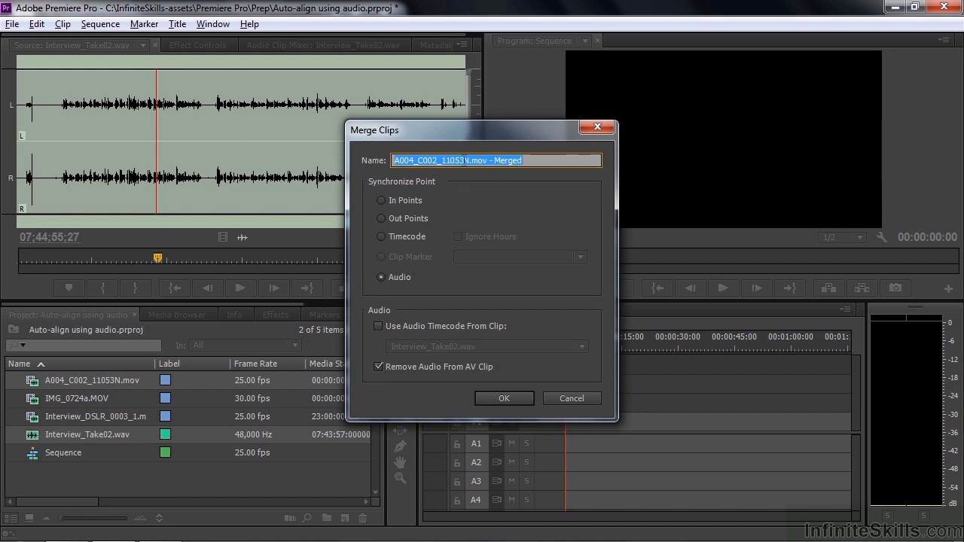
{"action": "left_click_drag", "start_coordinate": [464, 131], "coordinate": [549, 128]}
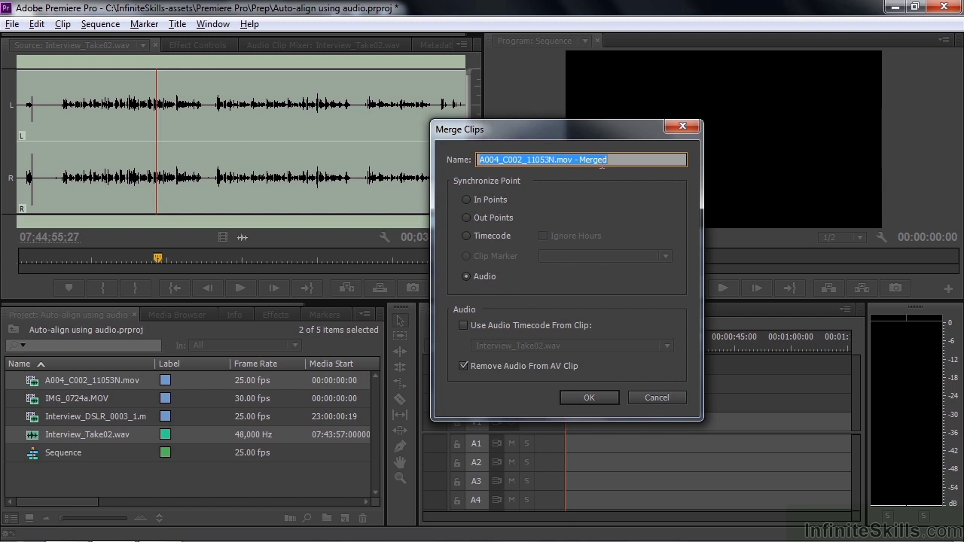
{"action": "left_click_drag", "start_coordinate": [577, 160], "coordinate": [427, 155]}
{"action": "key", "text": "BackSpace"}
{"action": "type", "text": "Interview-"}
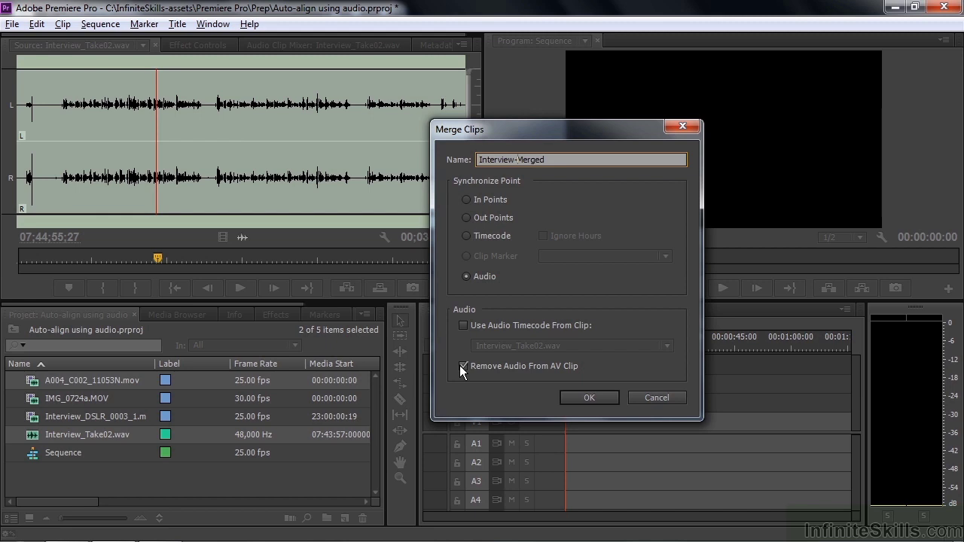
{"action": "left_click", "coordinate": [582, 396]}
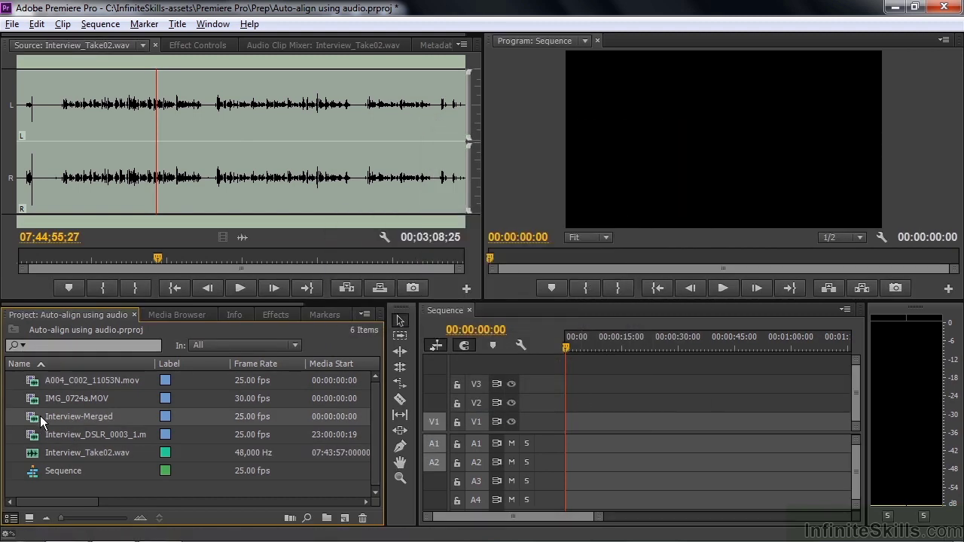
Place Interview-Merged on the timeline and expand tracks A1 and A2 to show their waveforms
{"action": "mouse_move", "coordinate": [40, 416]}
{"action": "left_click_drag", "start_coordinate": [36, 422], "coordinate": [573, 426]}
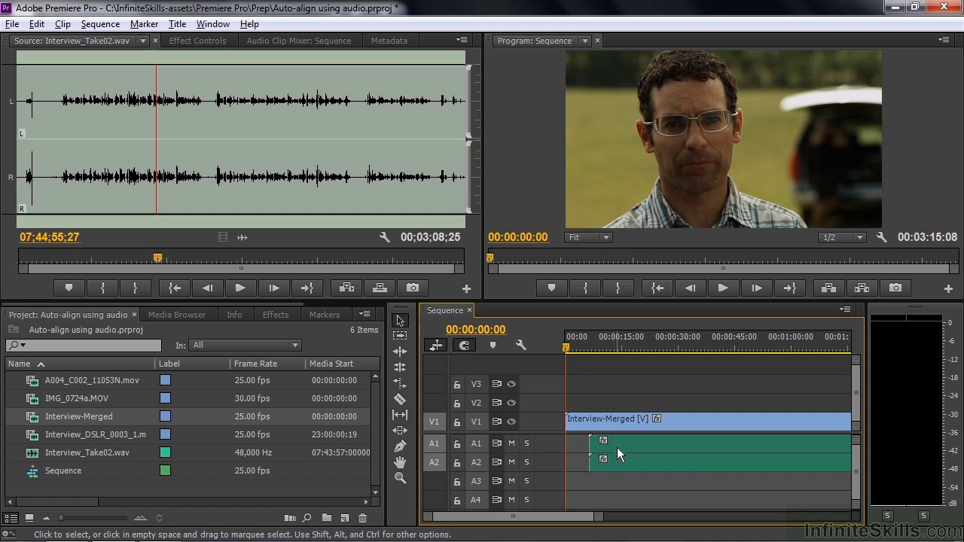
{"action": "double_click", "coordinate": [542, 444]}
{"action": "double_click", "coordinate": [547, 476]}
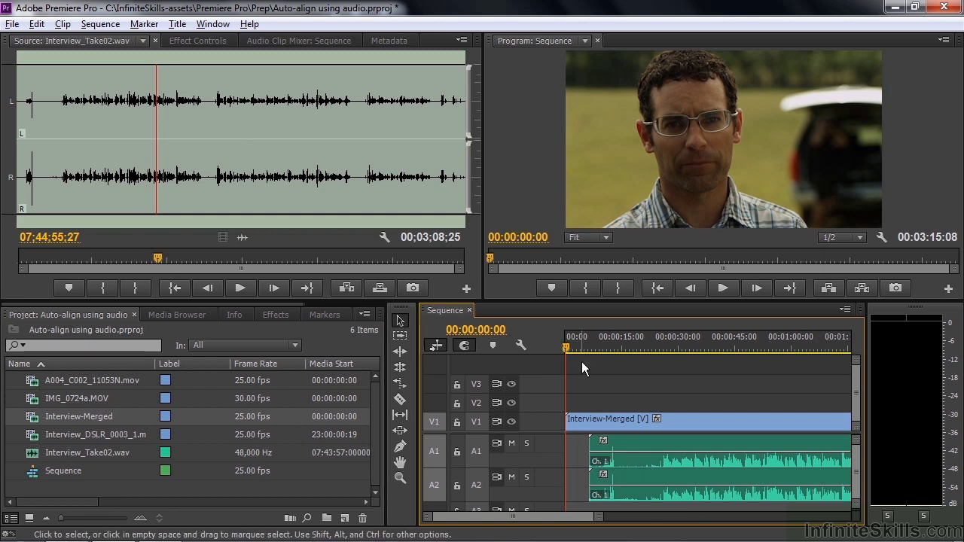
Play the sequence from about 10 seconds and from 32 seconds to check sync
{"action": "left_click_drag", "start_coordinate": [571, 348], "coordinate": [607, 352]}
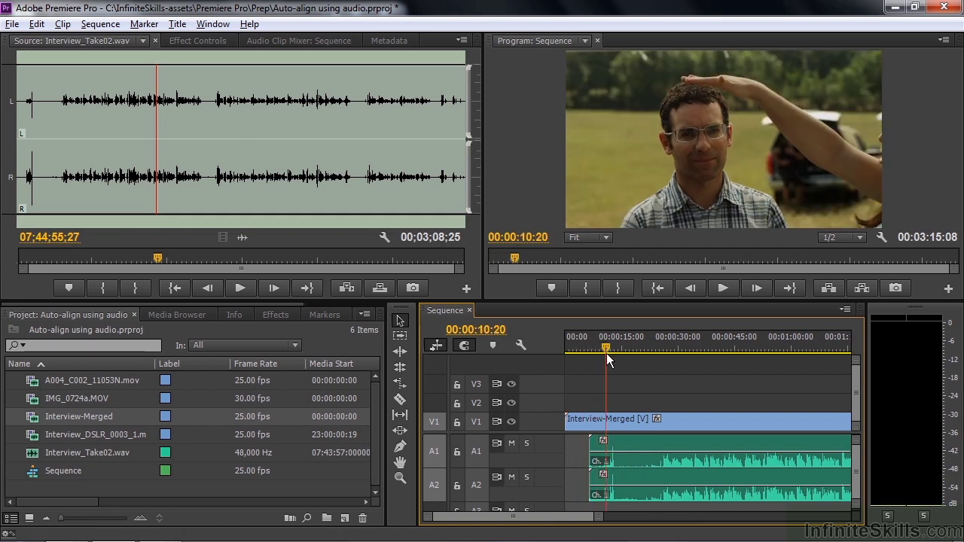
{"action": "key", "text": "space"}
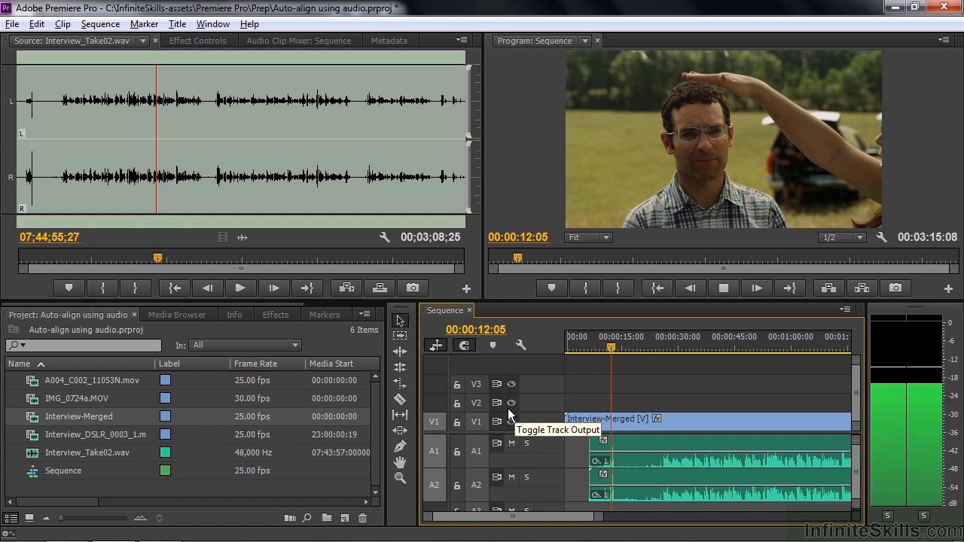
{"action": "key", "text": "space"}
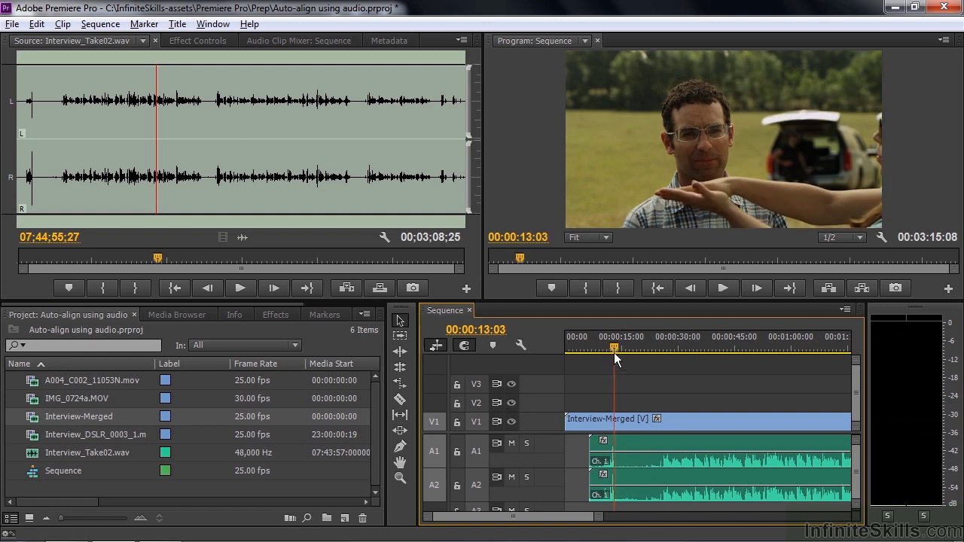
{"action": "left_click_drag", "start_coordinate": [614, 348], "coordinate": [689, 348]}
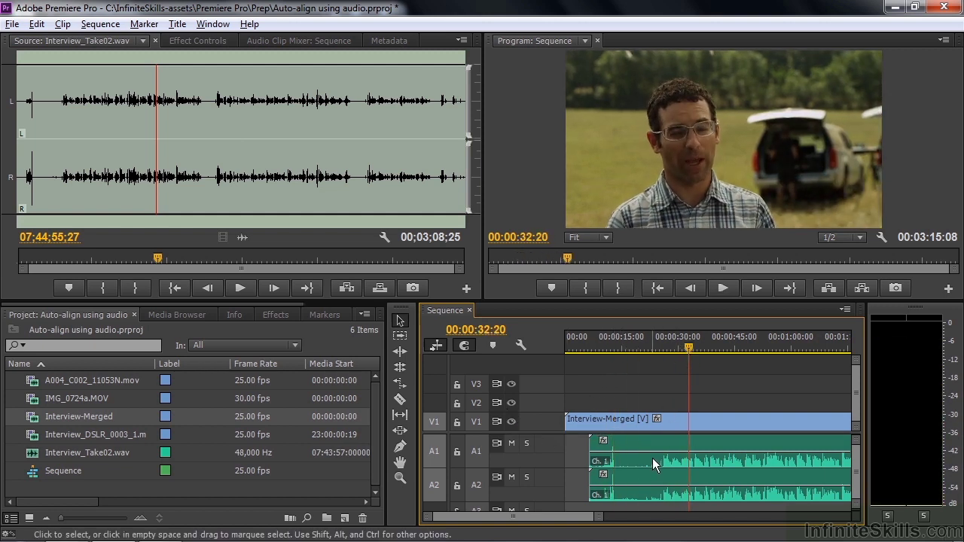
{"action": "key", "text": "space"}
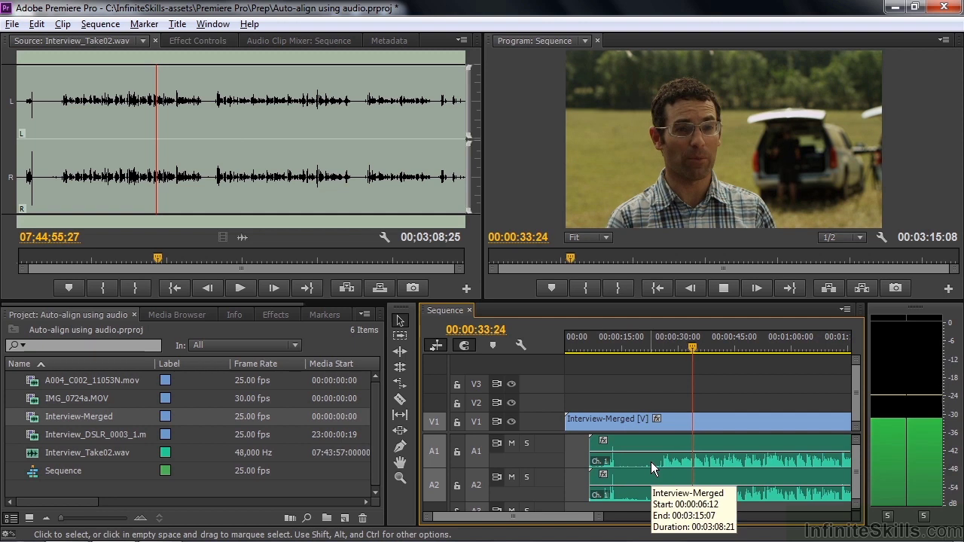
{"action": "key", "text": "space"}
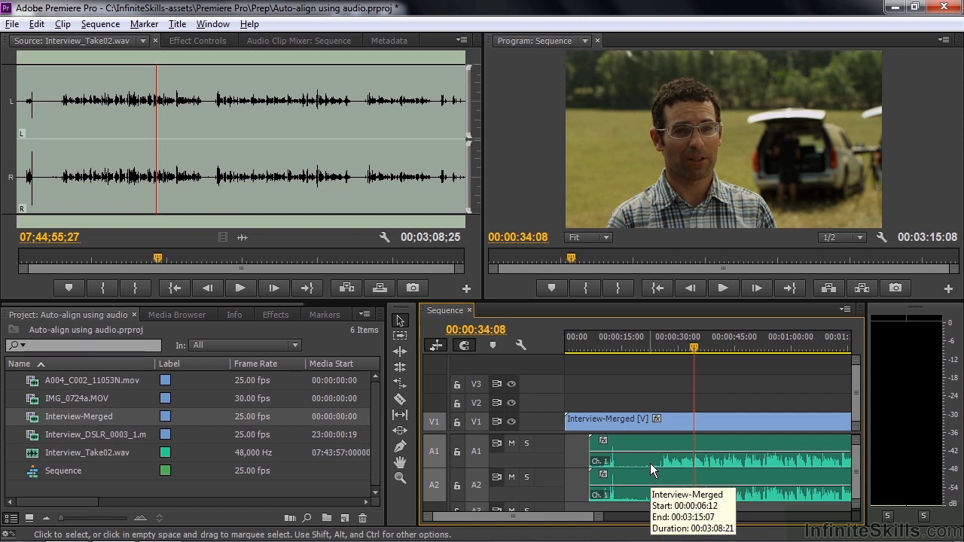
Swap the merged clip for A004_C002_11053N.mov on V1/A1 and Interview_Take02.wav on A2, both at zero
{"action": "left_click_drag", "start_coordinate": [602, 383], "coordinate": [665, 498]}
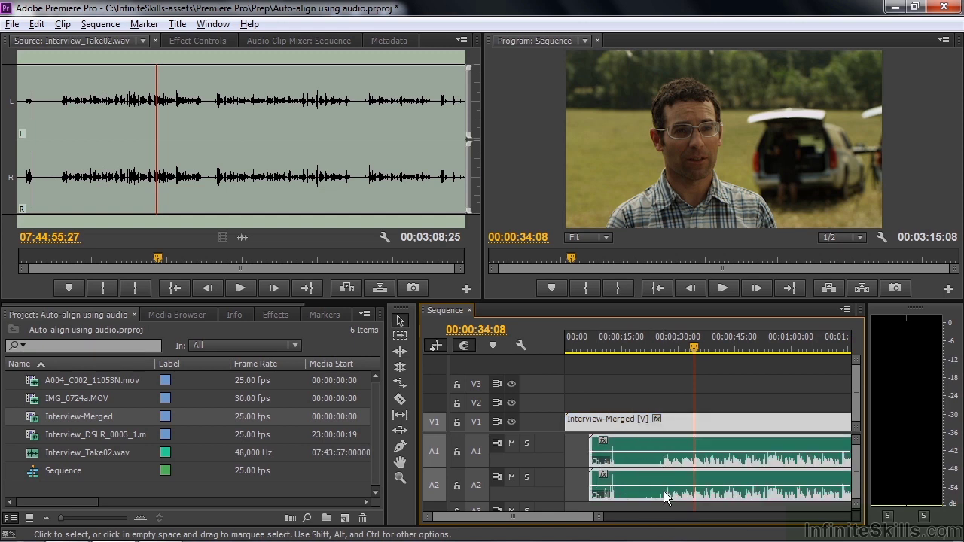
{"action": "key", "text": "Delete"}
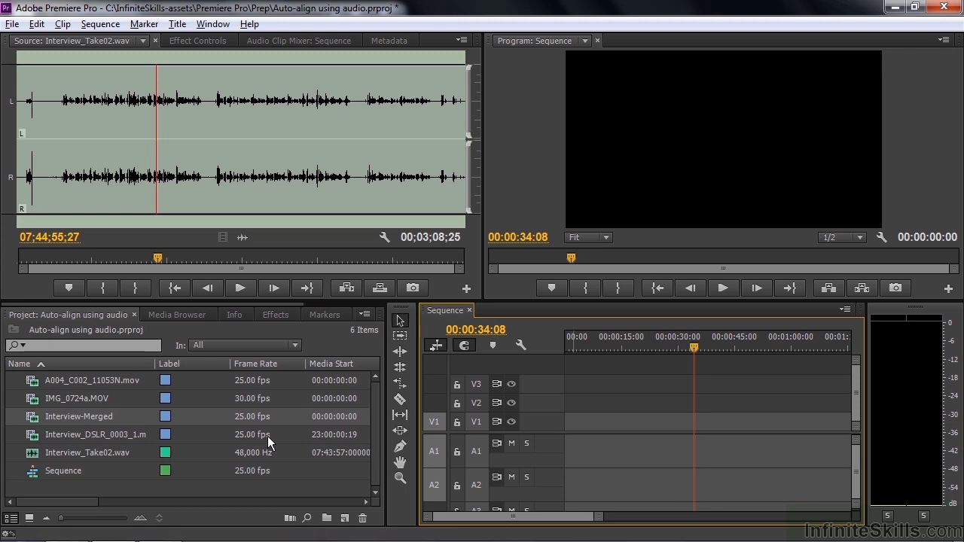
{"action": "left_click", "coordinate": [34, 455]}
{"action": "left_click_drag", "start_coordinate": [34, 456], "coordinate": [559, 493]}
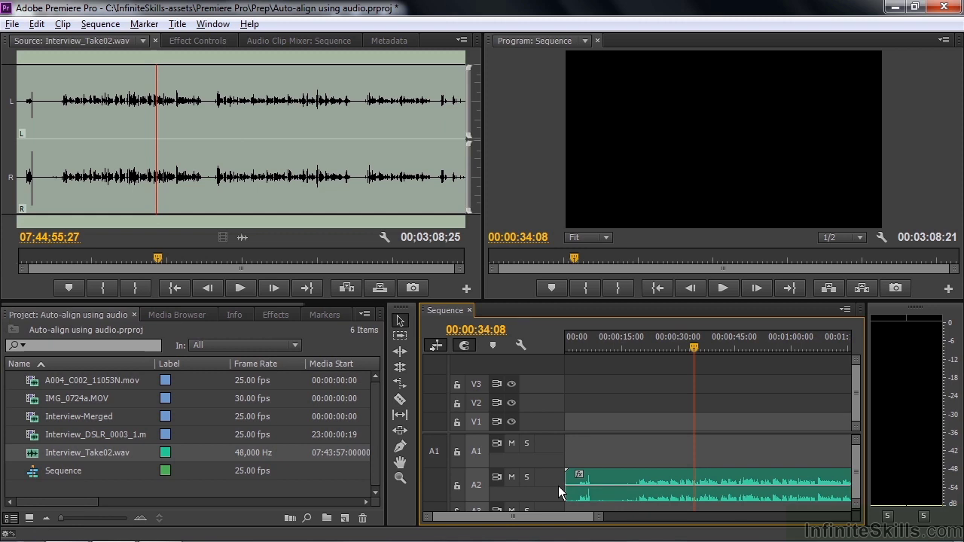
{"action": "left_click_drag", "start_coordinate": [31, 385], "coordinate": [576, 424]}
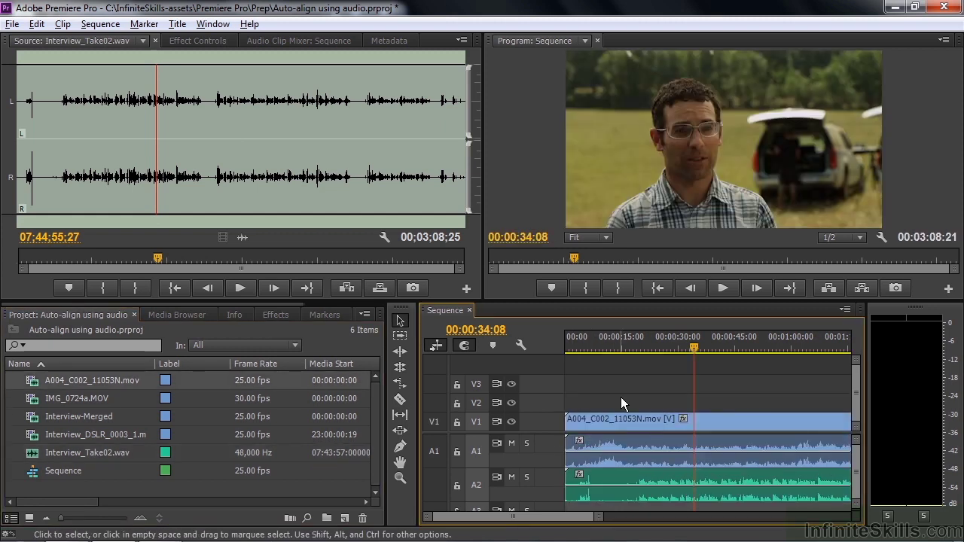
{"action": "left_click_drag", "start_coordinate": [693, 349], "coordinate": [614, 353]}
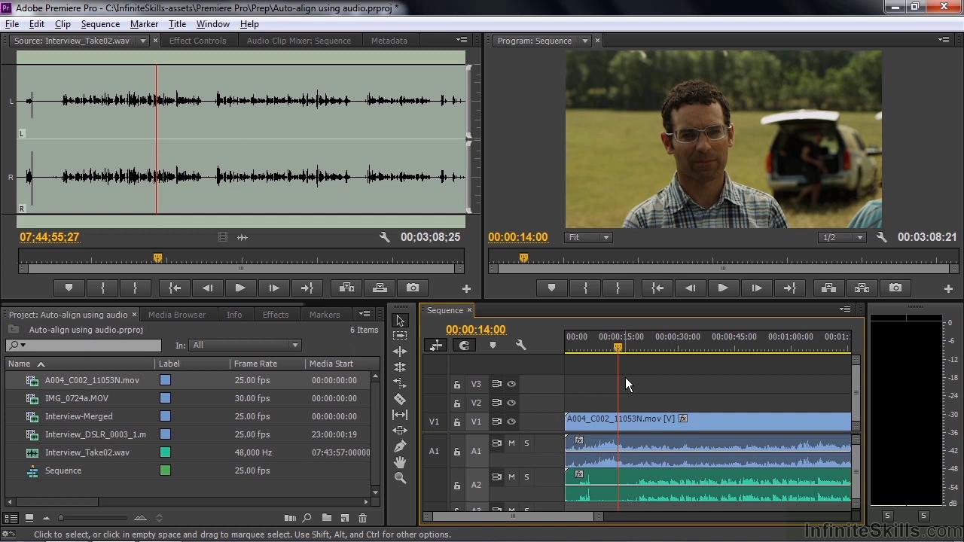
{"action": "left_click", "coordinate": [635, 420]}
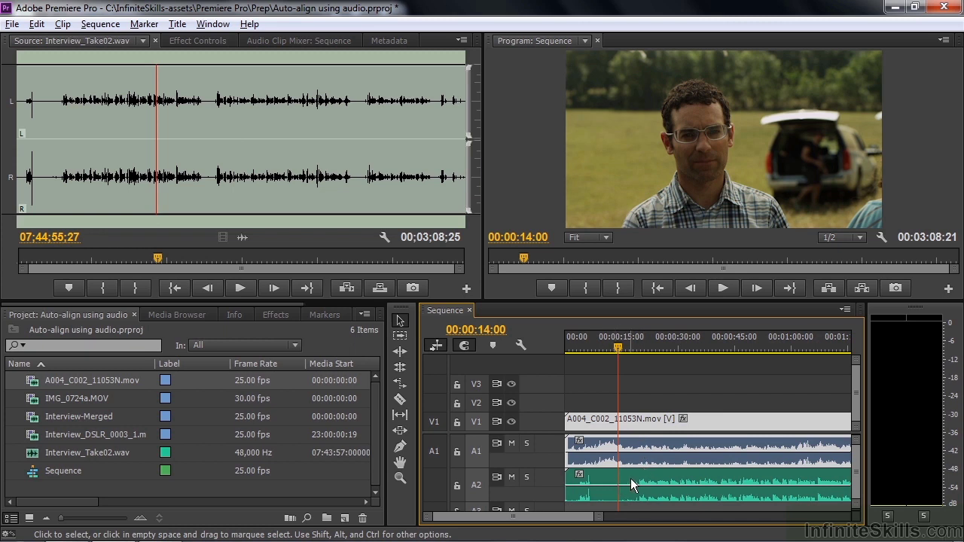
{"action": "key", "text": "shift"}
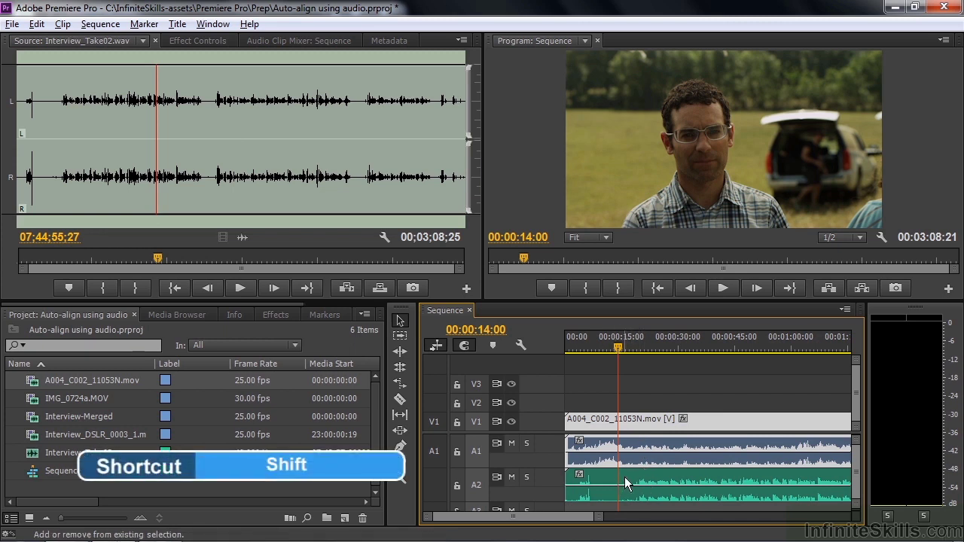
{"action": "left_click", "coordinate": [620, 475], "text": "shift"}
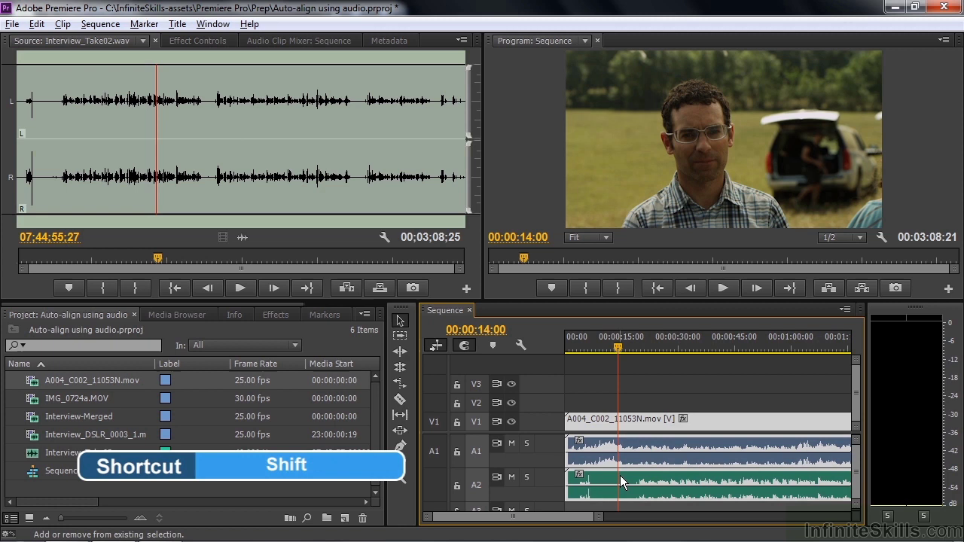
{"action": "right_click", "coordinate": [621, 444]}
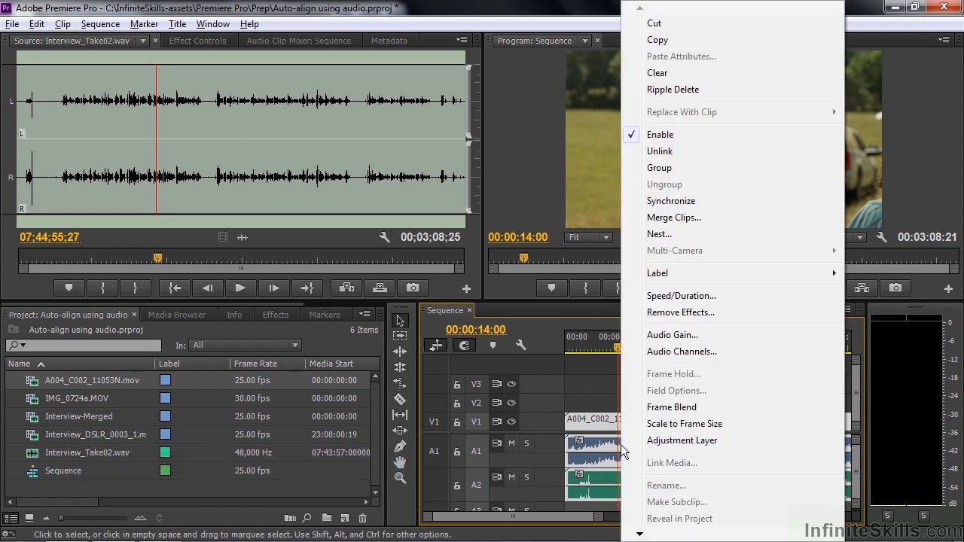
{"action": "left_click", "coordinate": [683, 200]}
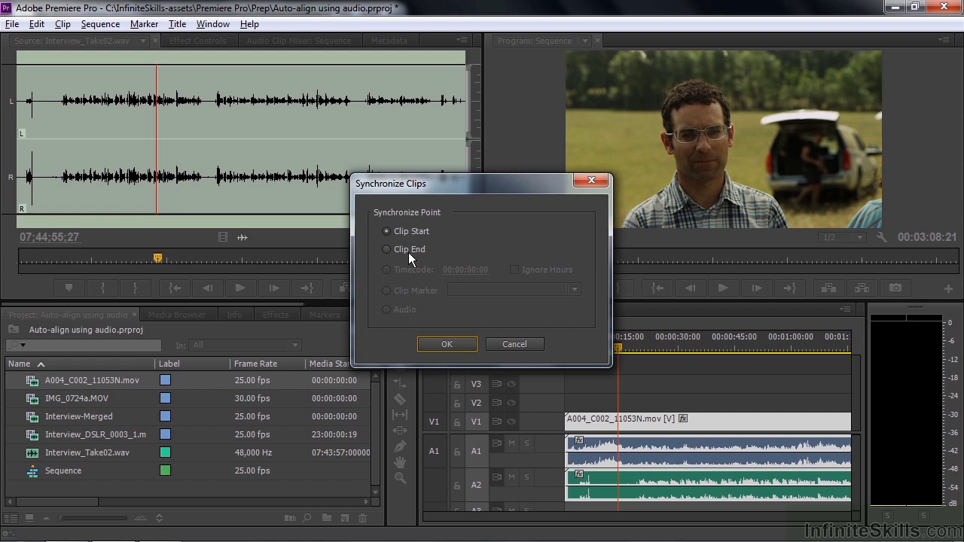
{"action": "left_click", "coordinate": [511, 344]}
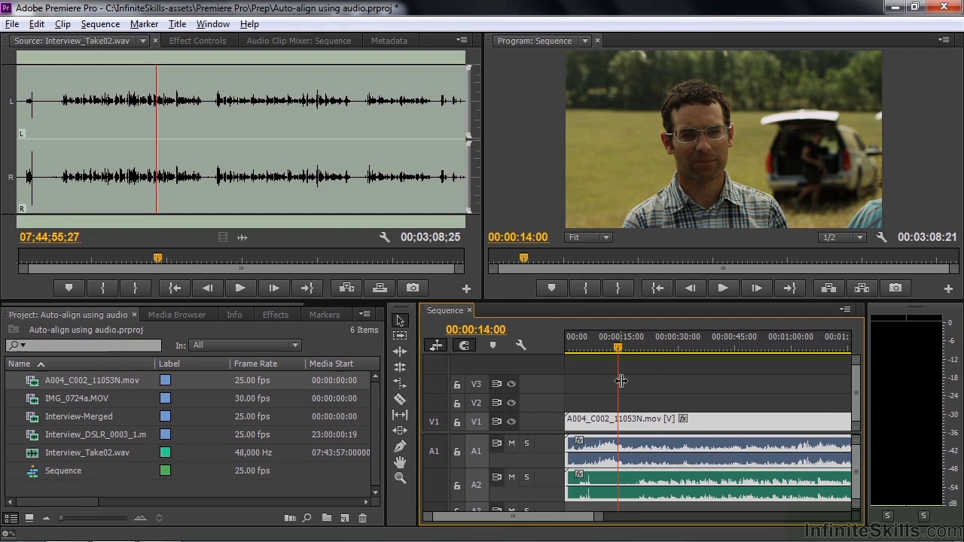
Synchronize the A1 camera audio and A2 Interview_Take02.wav by audio, then play from about 11 seconds
{"action": "left_click", "coordinate": [659, 389]}
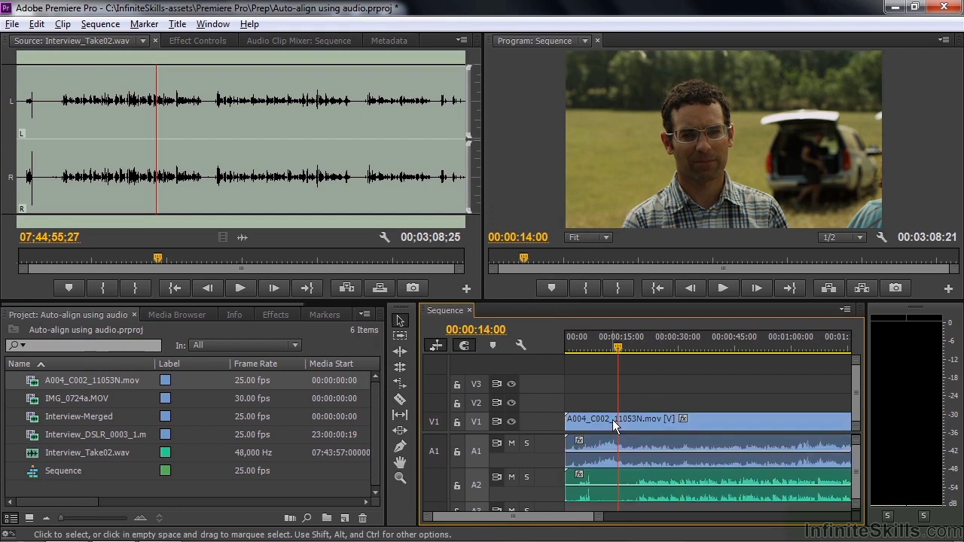
{"action": "key", "text": "alt"}
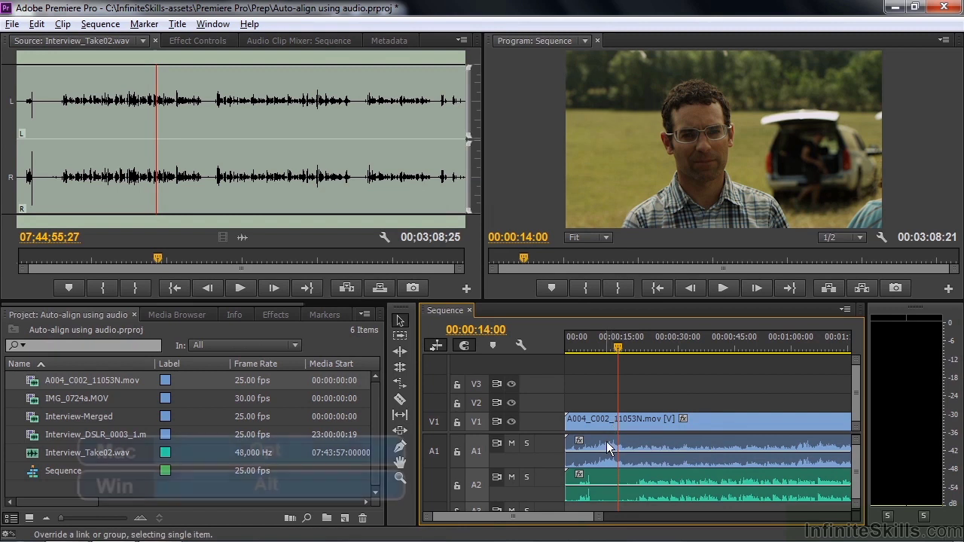
{"action": "left_click", "coordinate": [641, 447], "text": "alt"}
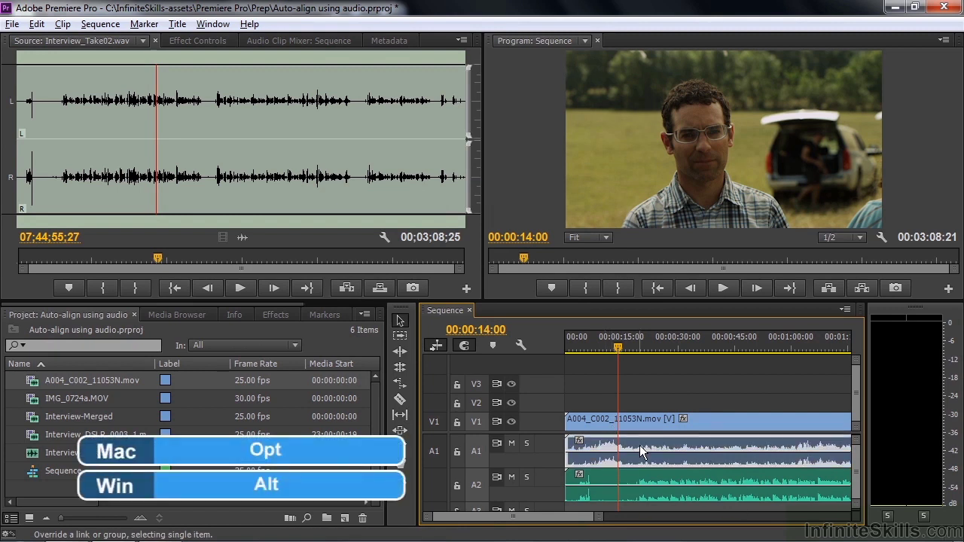
{"action": "left_click", "coordinate": [600, 472], "text": "alt+shift"}
{"action": "right_click", "coordinate": [605, 449]}
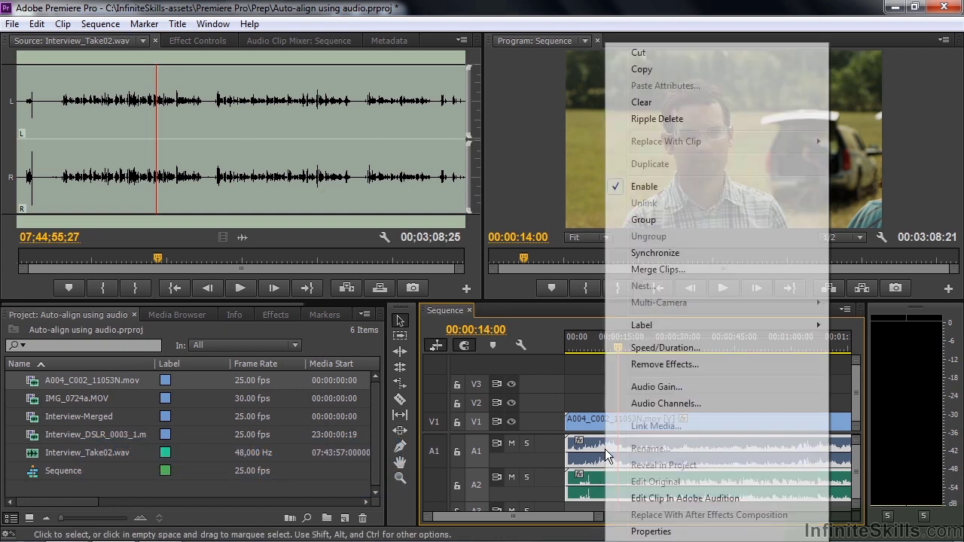
{"action": "left_click", "coordinate": [676, 249]}
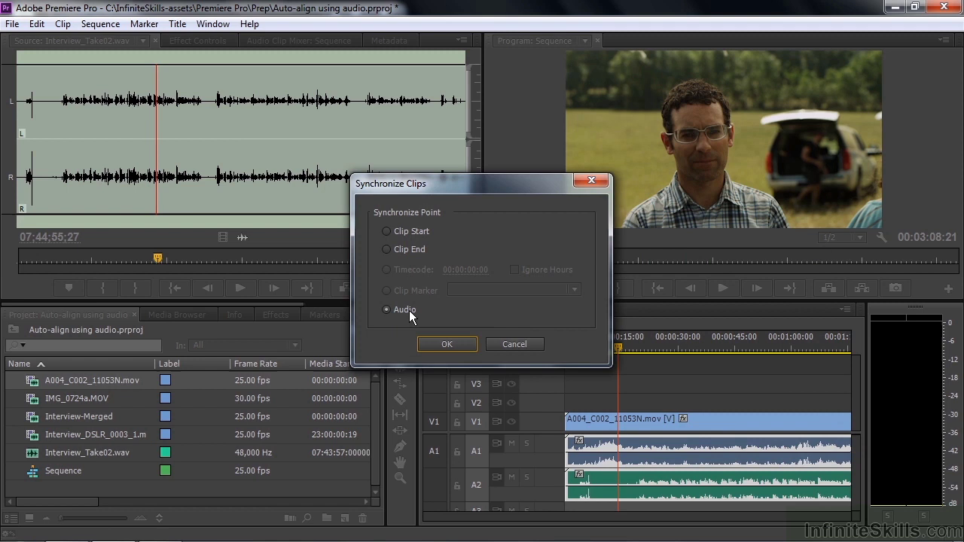
{"action": "left_click", "coordinate": [448, 345]}
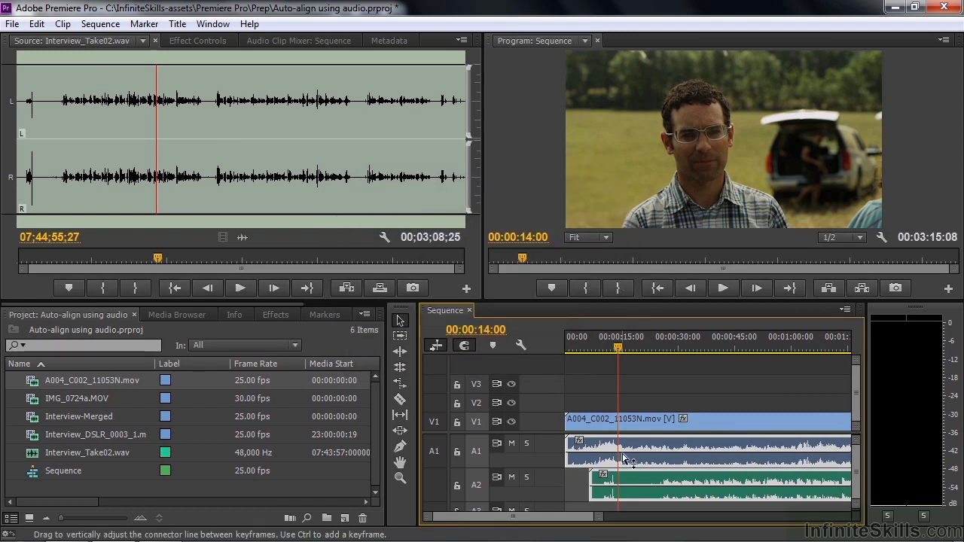
{"action": "left_click_drag", "start_coordinate": [619, 349], "coordinate": [609, 350]}
{"action": "key", "text": "space"}
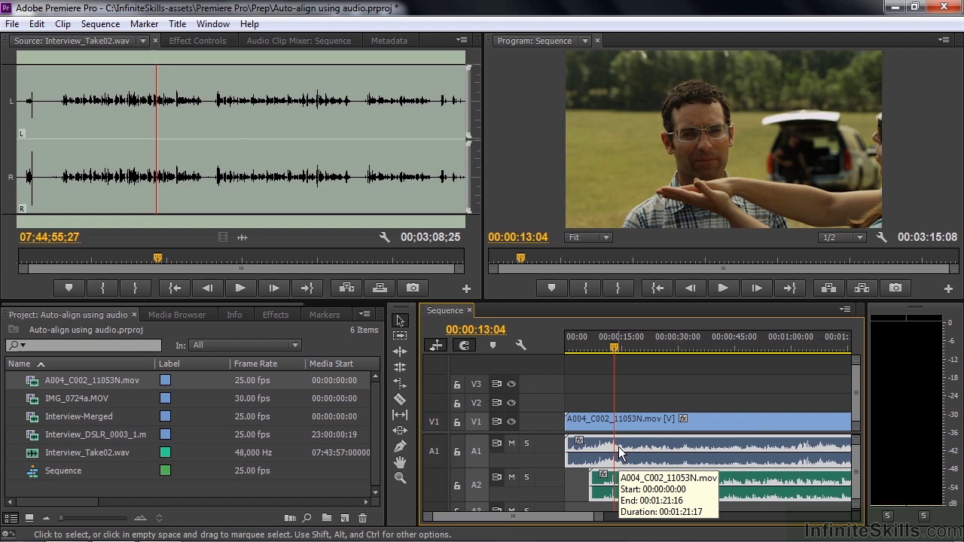
Drag the A2 audio clip and the V1/A1 camera clip back to start at 00:00:00:00
{"action": "left_click", "coordinate": [632, 383]}
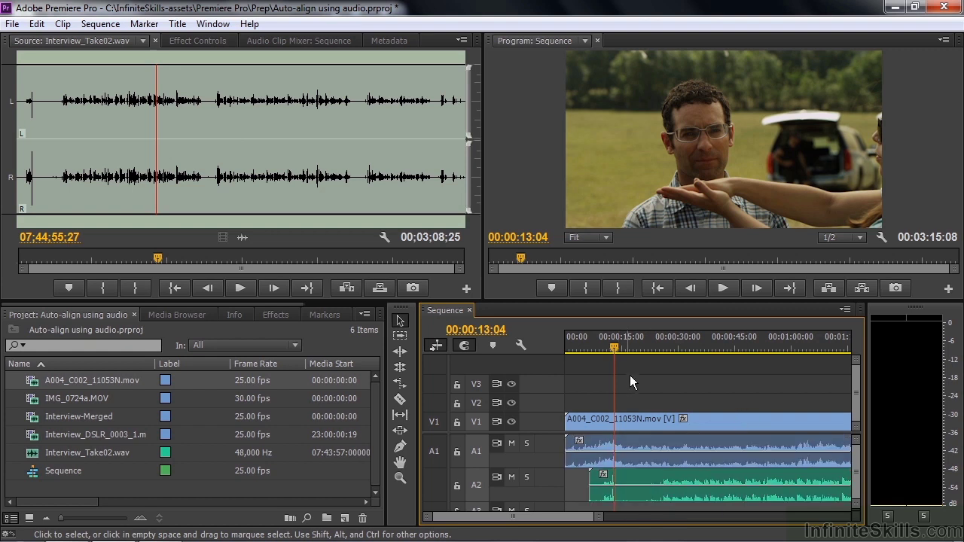
{"action": "left_click_drag", "start_coordinate": [636, 483], "coordinate": [644, 452]}
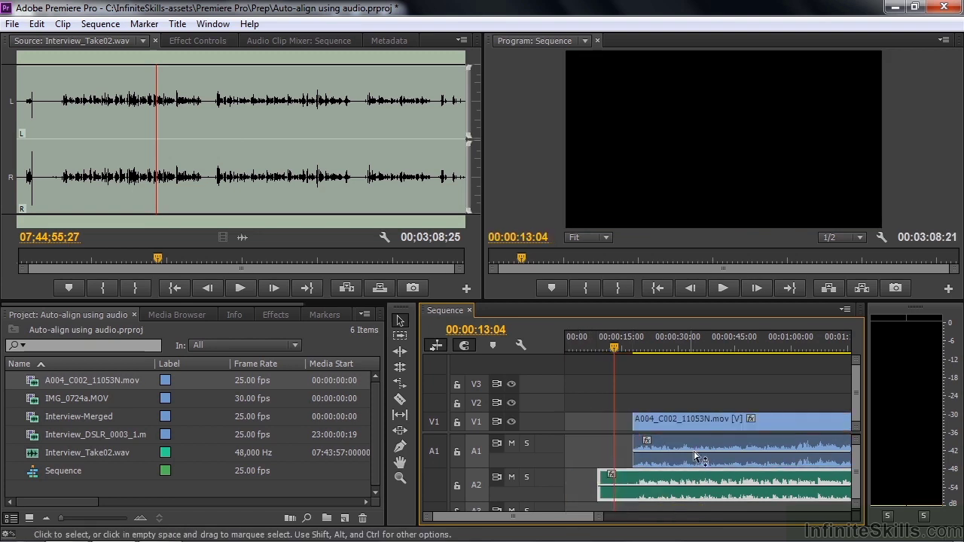
{"action": "left_click_drag", "start_coordinate": [772, 420], "coordinate": [706, 421]}
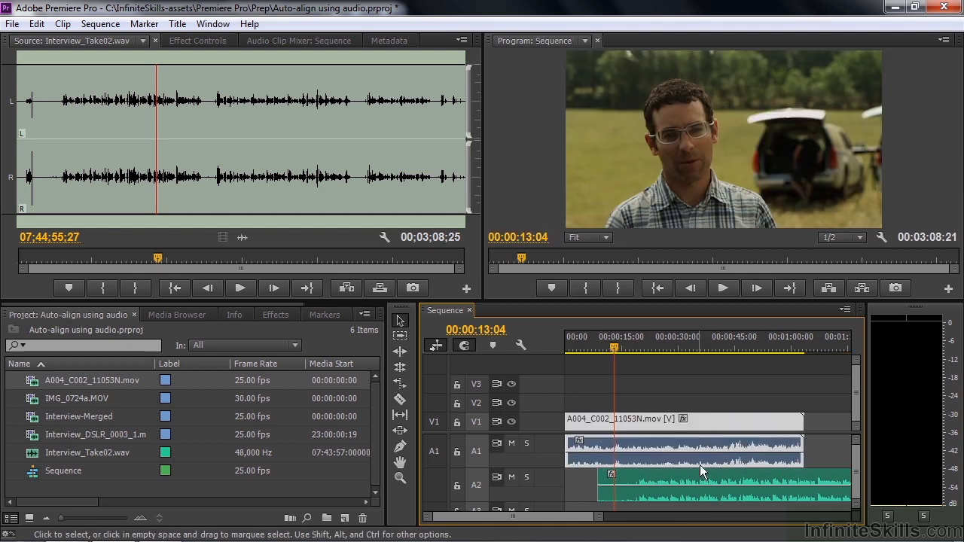
{"action": "left_click_drag", "start_coordinate": [704, 471], "coordinate": [667, 490]}
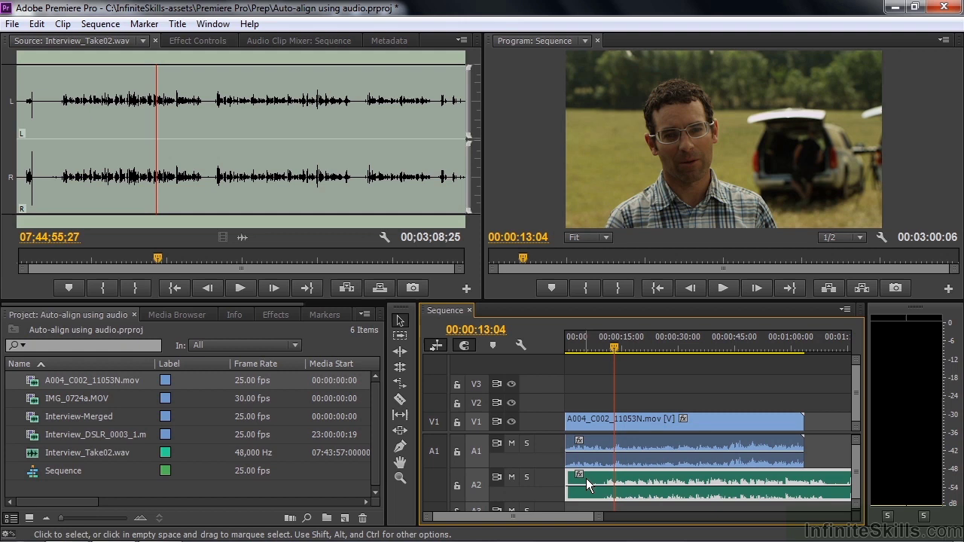
{"action": "key", "text": "alt+shift"}
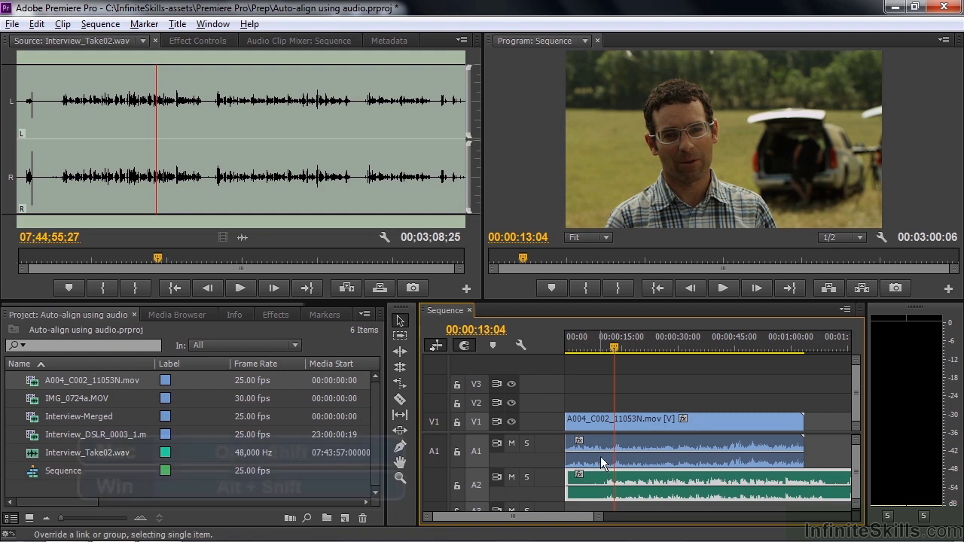
Resynchronize the A1 and A2 audio clips by audio, then play briefly to confirm alignment
{"action": "left_click", "coordinate": [598, 444], "text": "alt+shift"}
{"action": "right_click", "coordinate": [598, 445]}
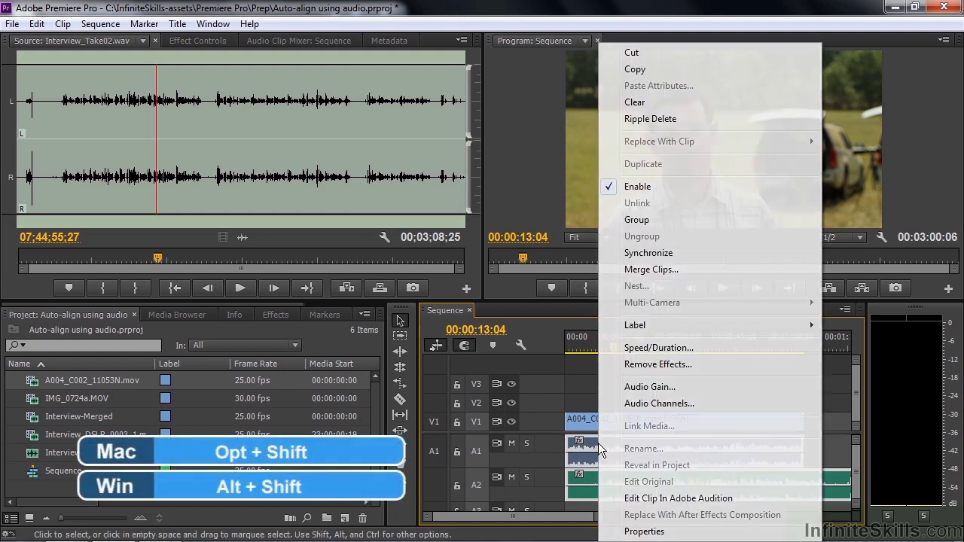
{"action": "left_click", "coordinate": [671, 254]}
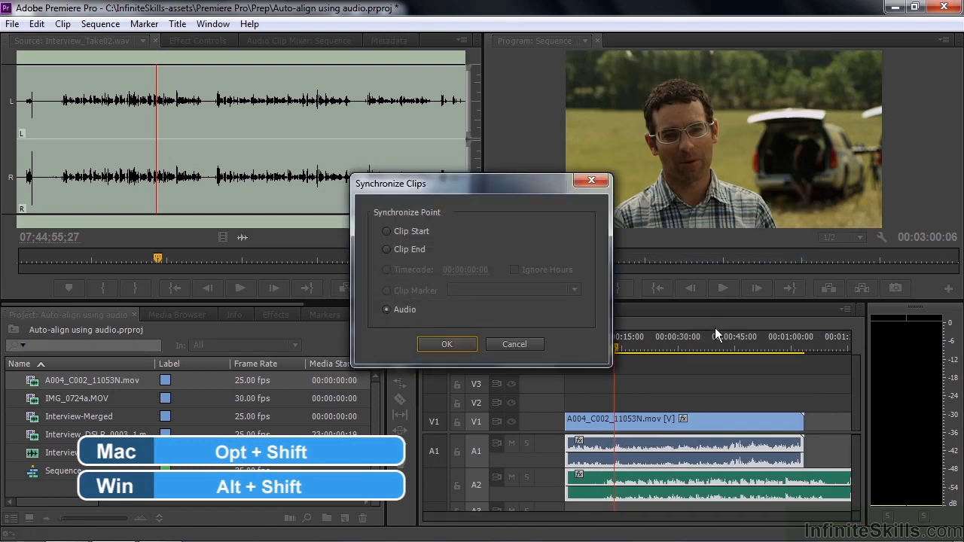
{"action": "left_click", "coordinate": [446, 345]}
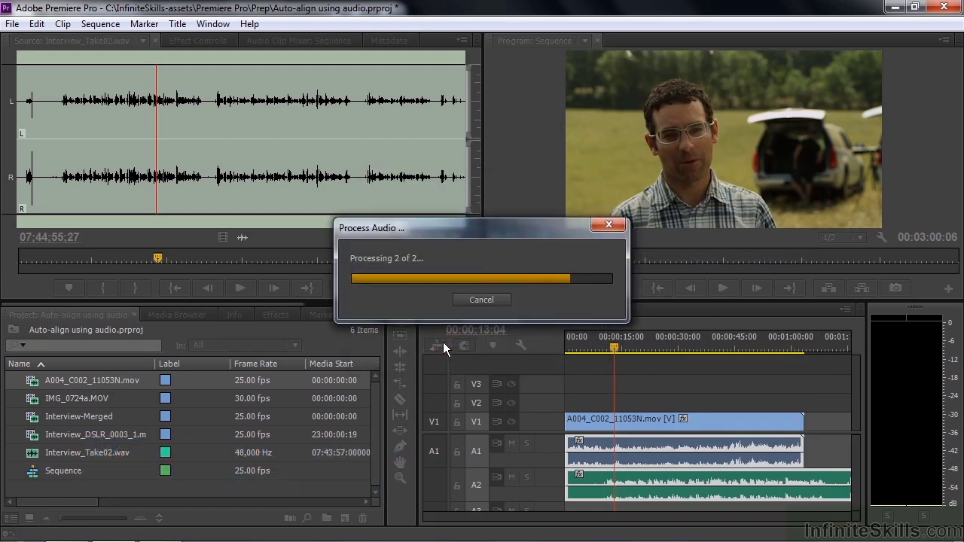
{"action": "key", "text": "space"}
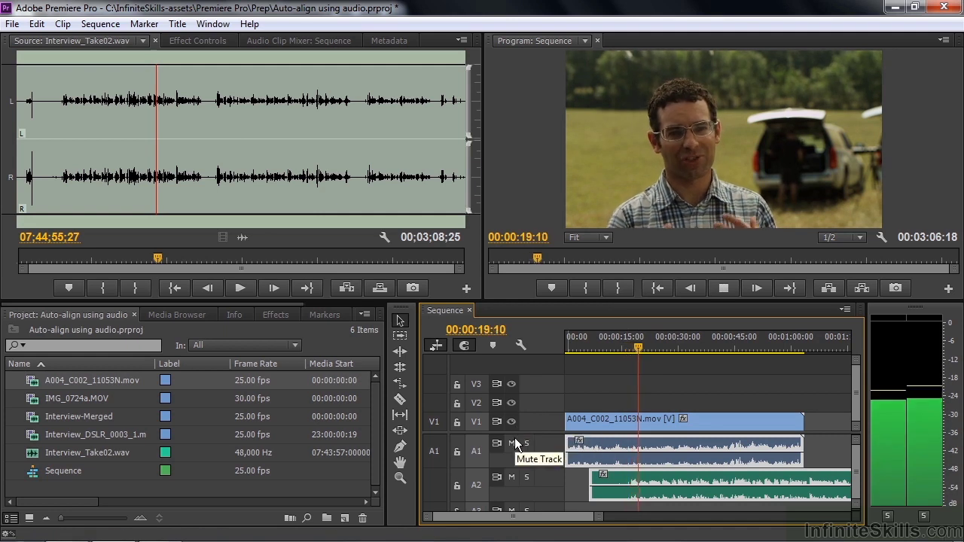
{"action": "key", "text": "space"}
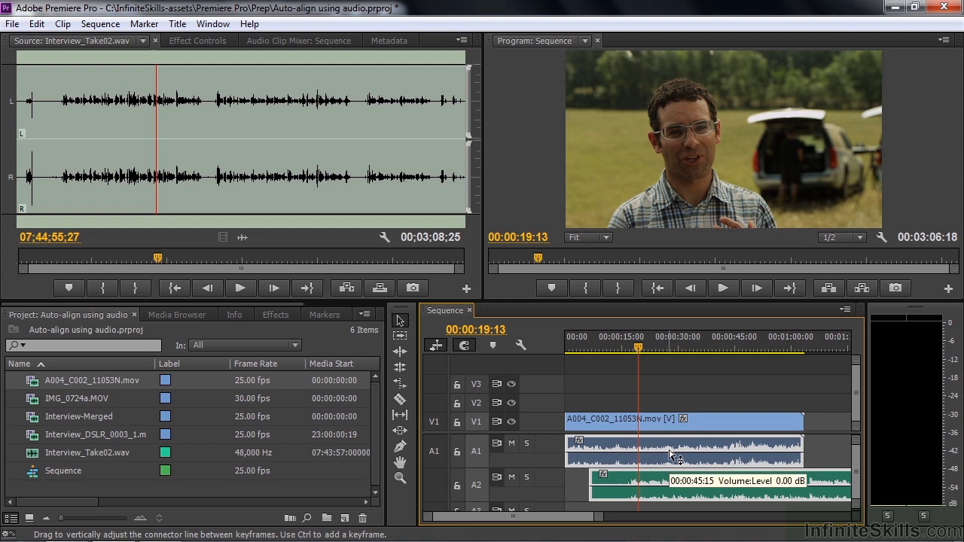
Undo the last sync, enlarge the timeline, and move Interview_Take02.wav down to track A4
{"action": "key", "text": "ctrl+z"}
{"action": "key", "text": "ctrl+z"}
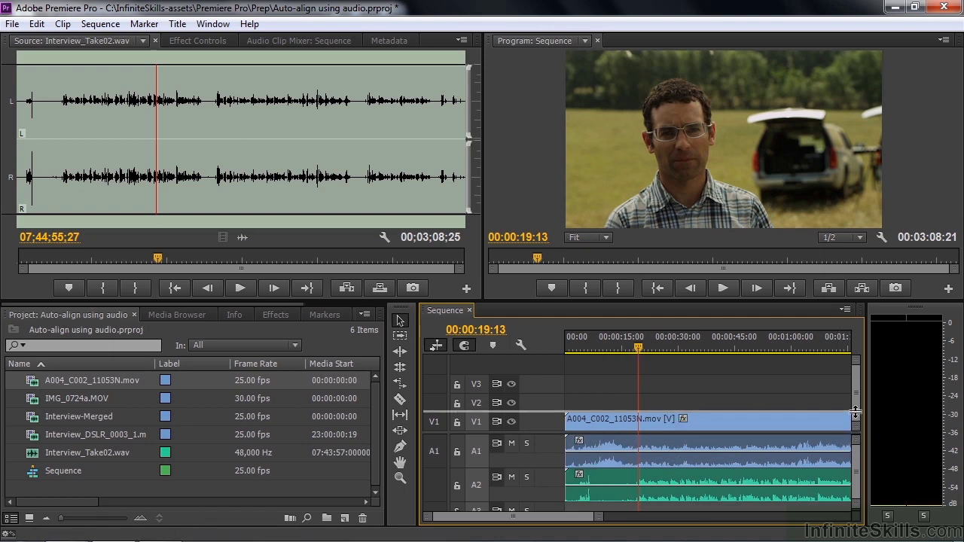
{"action": "scroll", "coordinate": [856, 413], "scroll_direction": "down", "scroll_amount": 1}
{"action": "left_click_drag", "start_coordinate": [807, 300], "coordinate": [806, 213]}
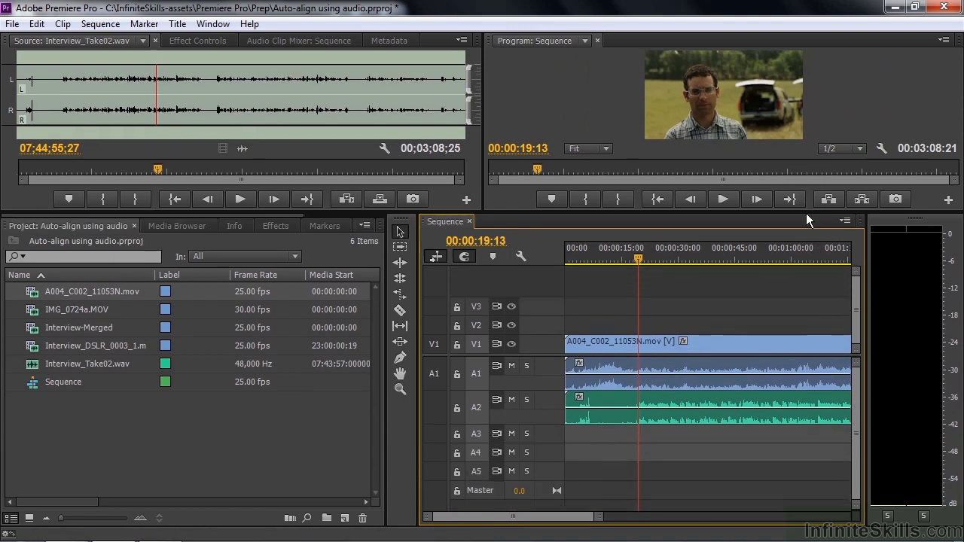
{"action": "left_click", "coordinate": [617, 397]}
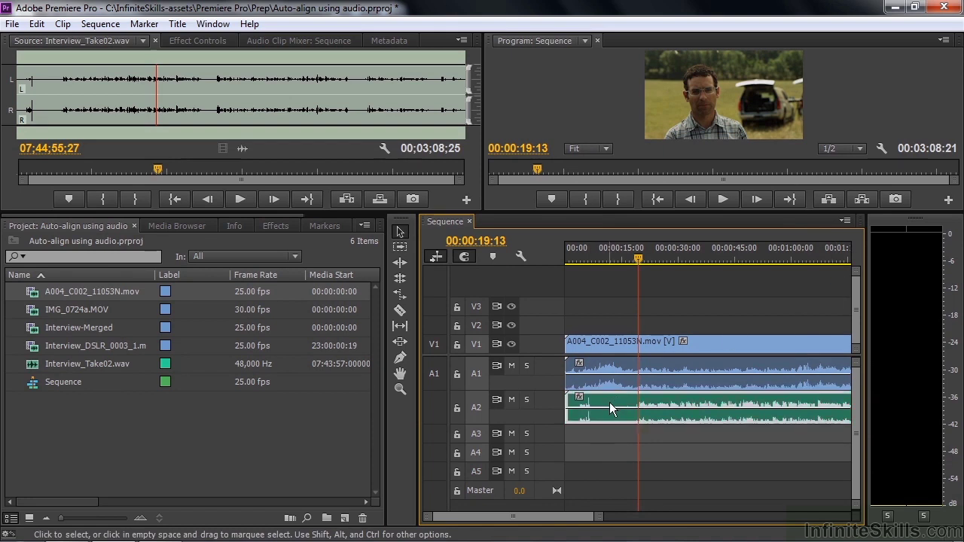
{"action": "left_click_drag", "start_coordinate": [609, 407], "coordinate": [607, 450]}
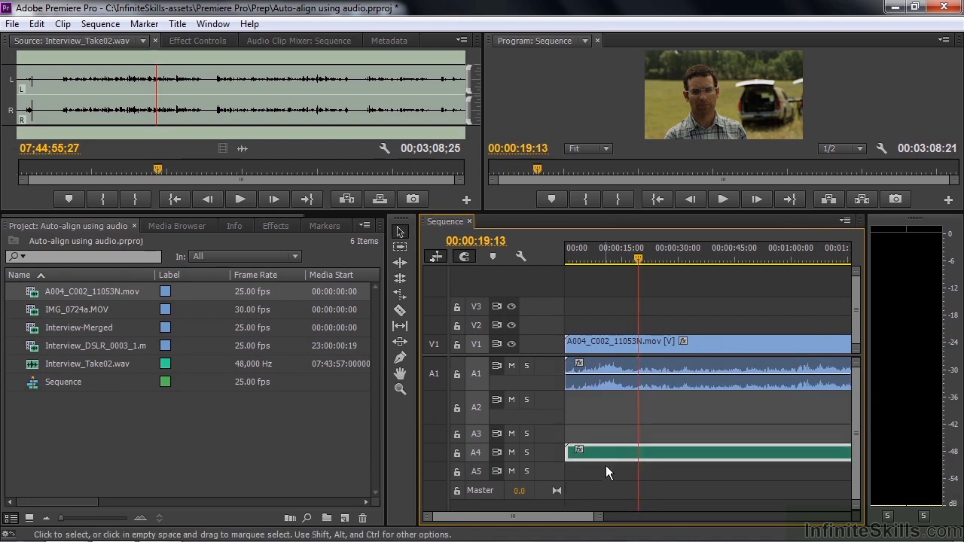
Place IMG_0724a.MOV on V2/A2 and Interview_DSLR_0003_1.mov on V3/A3
{"action": "left_click", "coordinate": [40, 313]}
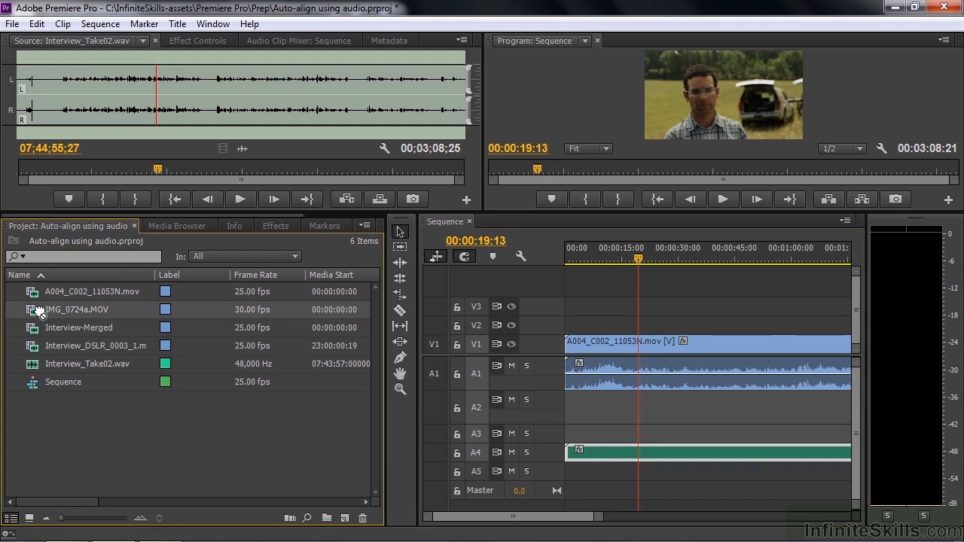
{"action": "left_click_drag", "start_coordinate": [40, 312], "coordinate": [532, 332]}
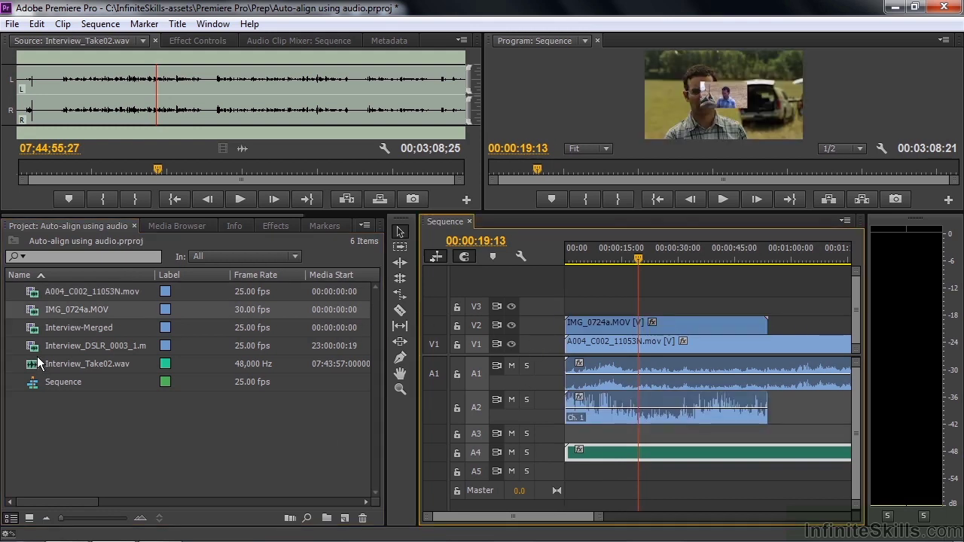
{"action": "left_click_drag", "start_coordinate": [36, 347], "coordinate": [571, 318]}
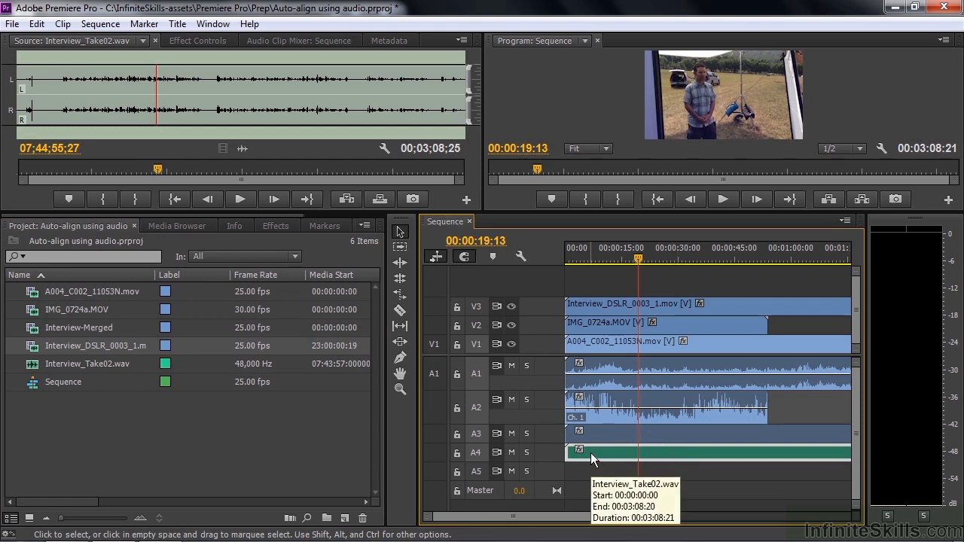
Select the audio clips on A1 through A4 and synchronize them by audio
{"action": "left_click", "coordinate": [602, 430], "text": "alt+shift"}
{"action": "left_click", "coordinate": [608, 407], "text": "alt+shift"}
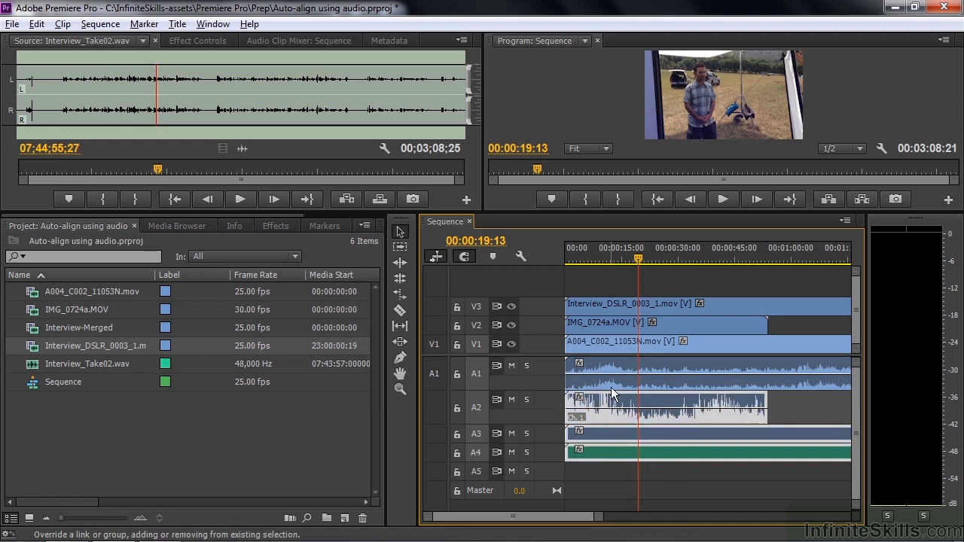
{"action": "left_click", "coordinate": [608, 380], "text": "alt+shift"}
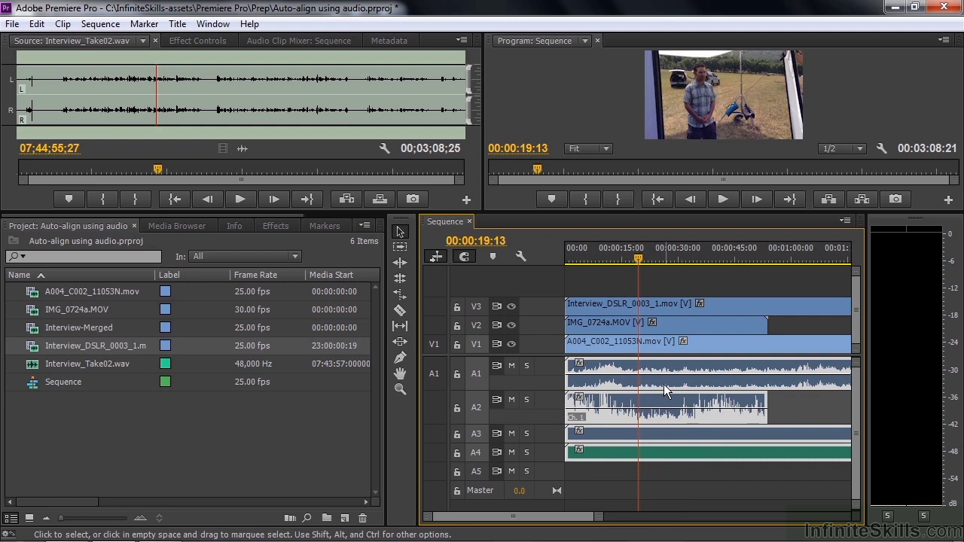
{"action": "right_click", "coordinate": [631, 381]}
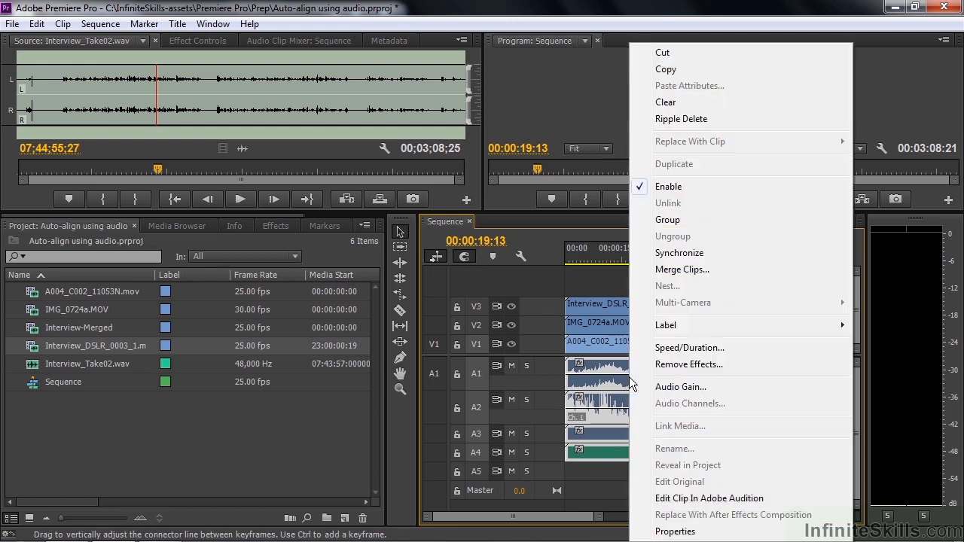
{"action": "left_click", "coordinate": [705, 254]}
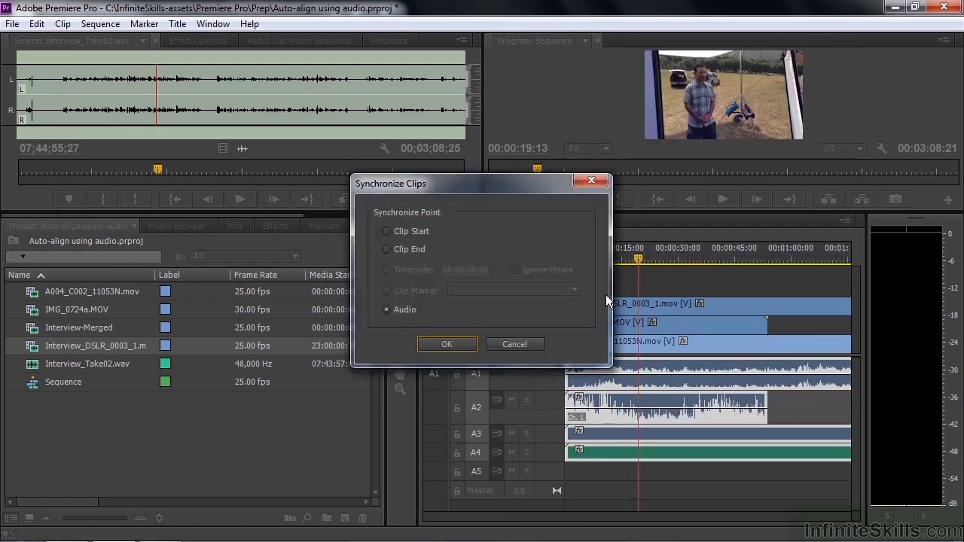
{"action": "left_click", "coordinate": [452, 345]}
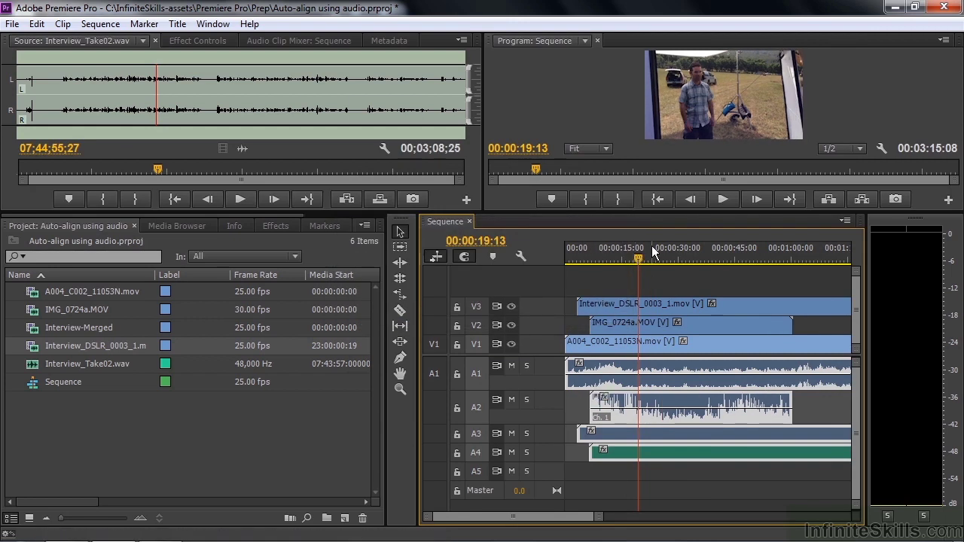
Play the synced clips from around 11 seconds to check alignment
{"action": "left_click", "coordinate": [625, 260]}
{"action": "left_click_drag", "start_coordinate": [626, 261], "coordinate": [608, 261]}
{"action": "key", "text": "space"}
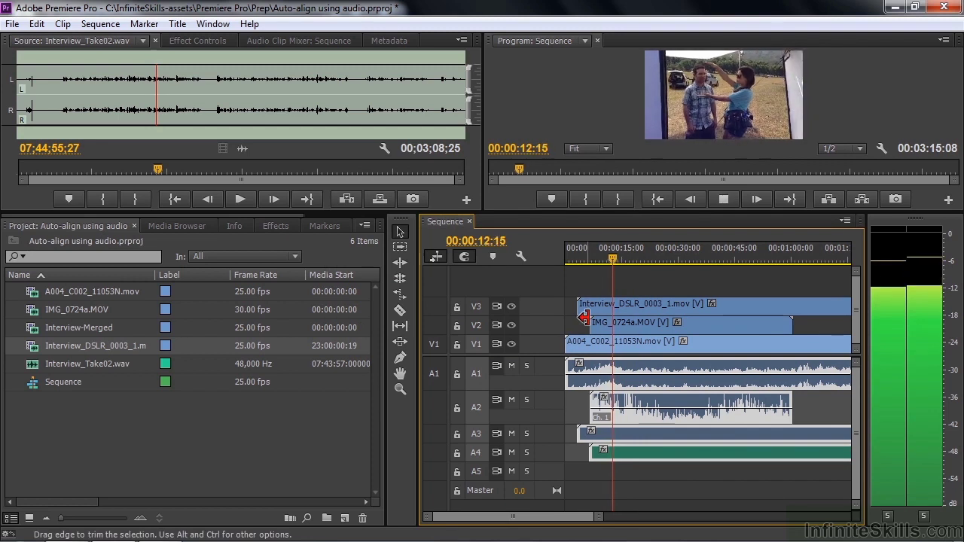
{"action": "key", "text": "space"}
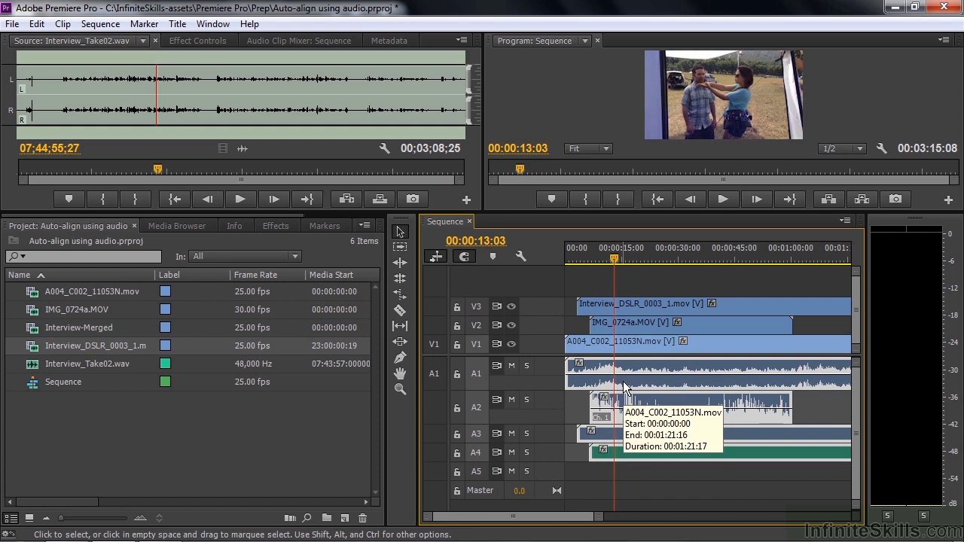
Delete all clips from the timeline and shrink the timeline area to enlarge the monitors
{"action": "left_click_drag", "start_coordinate": [695, 477], "coordinate": [596, 296]}
{"action": "key", "text": "Delete"}
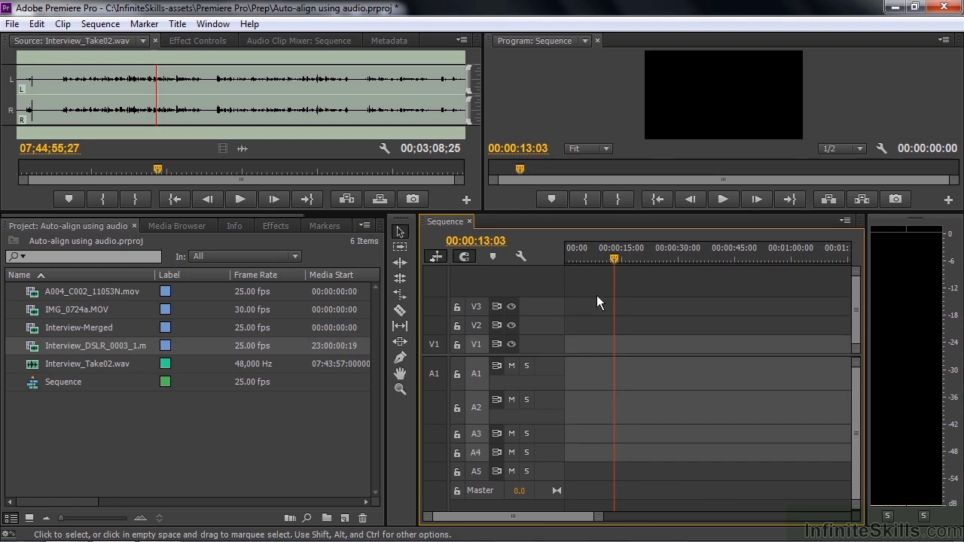
{"action": "left_click_drag", "start_coordinate": [527, 213], "coordinate": [519, 295]}
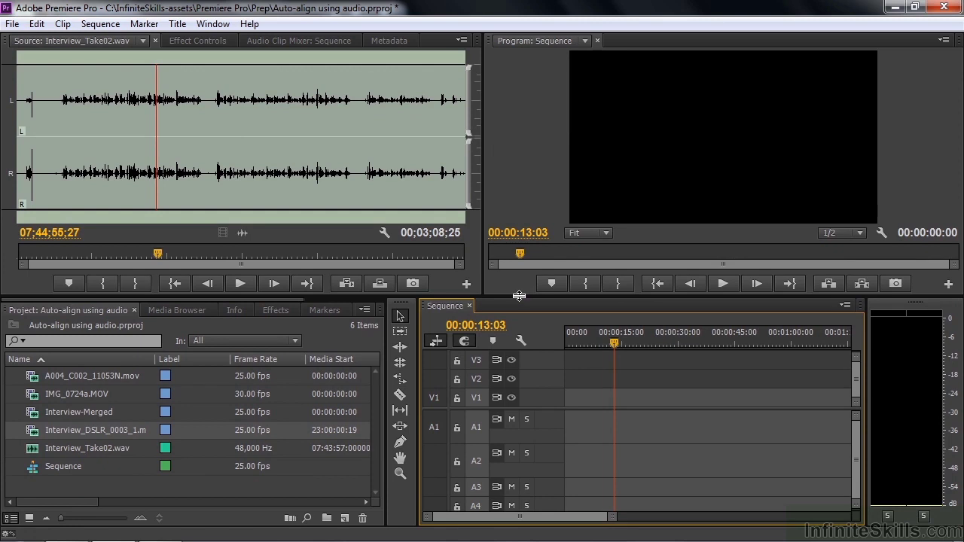
Create an audio-synced multi-camera source sequence from the three camera clips and Interview_Take02.wav
{"action": "left_click", "coordinate": [36, 377]}
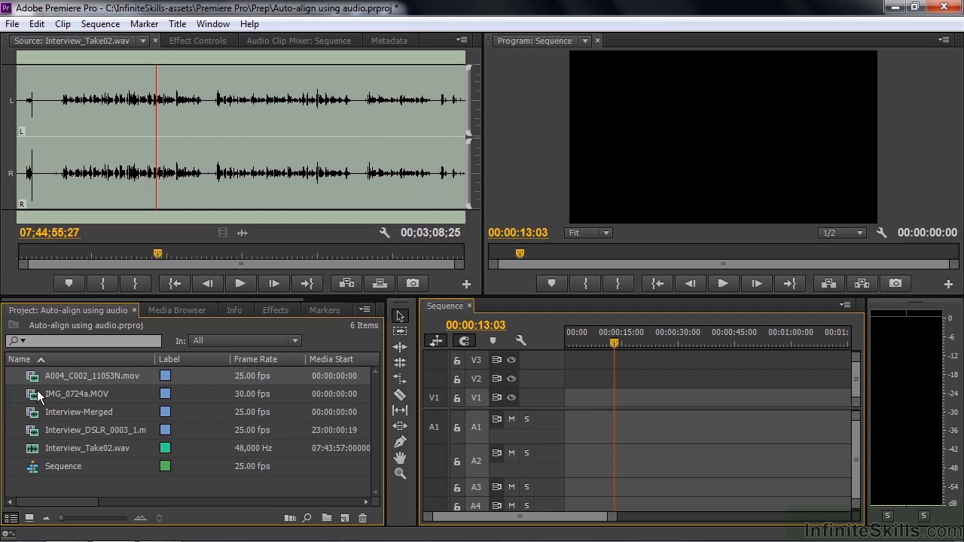
{"action": "left_click", "coordinate": [36, 395], "text": "ctrl"}
{"action": "left_click", "coordinate": [39, 431], "text": "ctrl"}
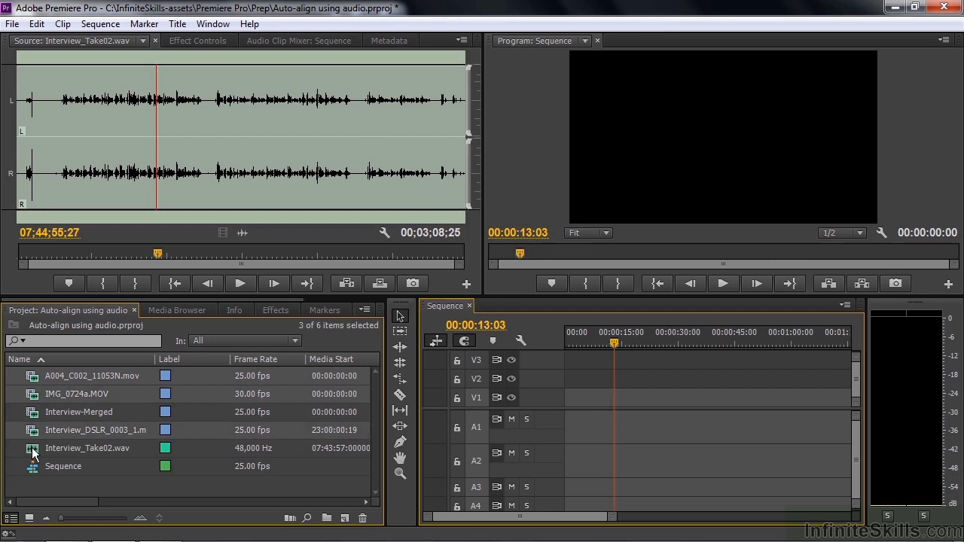
{"action": "left_click", "coordinate": [33, 450], "text": "ctrl"}
{"action": "right_click", "coordinate": [33, 452]}
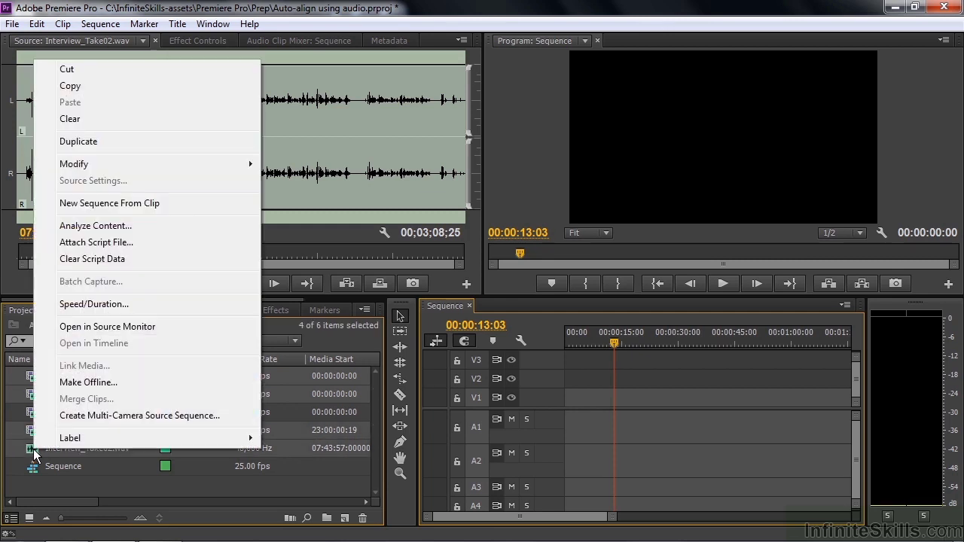
{"action": "left_click", "coordinate": [76, 416]}
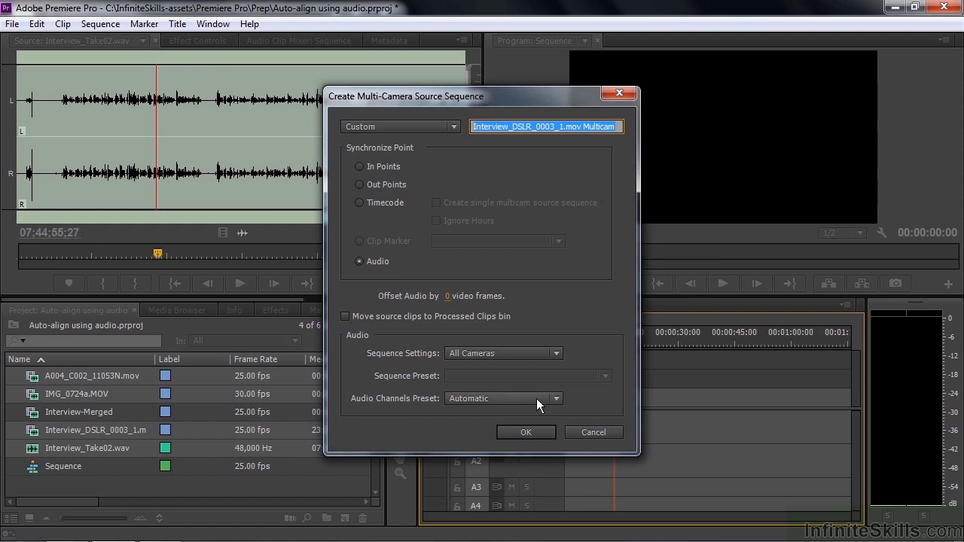
{"action": "left_click", "coordinate": [527, 433]}
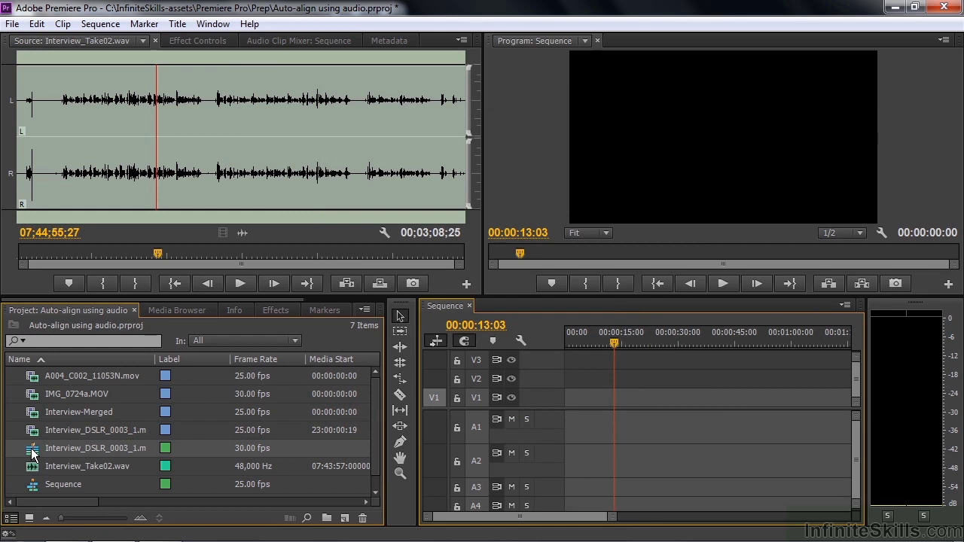
Add the Interview_DSLR_0003_1.mov multicam clip at 30 fps, placed on V1 with audio on A1–A2
{"action": "mouse_move", "coordinate": [32, 452]}
{"action": "left_click_drag", "start_coordinate": [31, 452], "coordinate": [563, 413]}
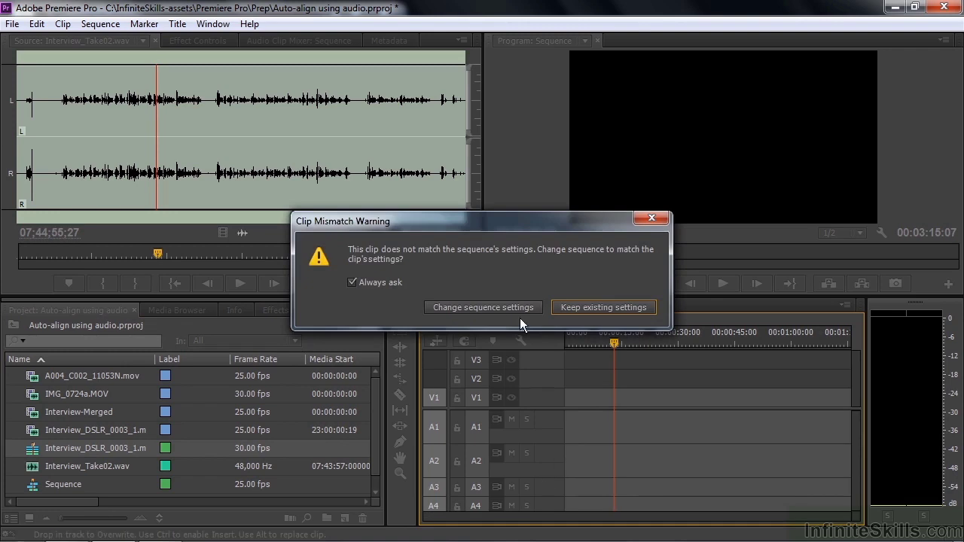
{"action": "left_click", "coordinate": [483, 308]}
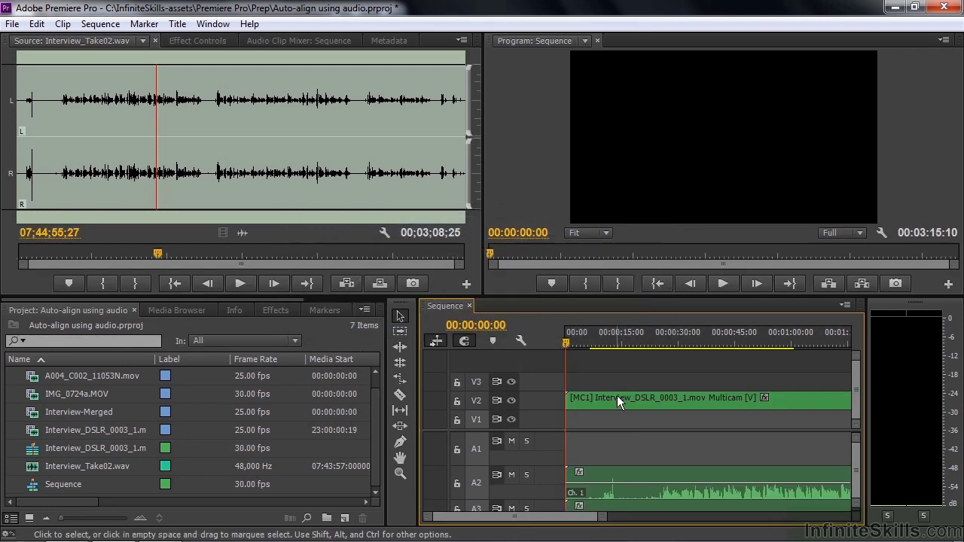
{"action": "left_click_drag", "start_coordinate": [621, 402], "coordinate": [617, 419]}
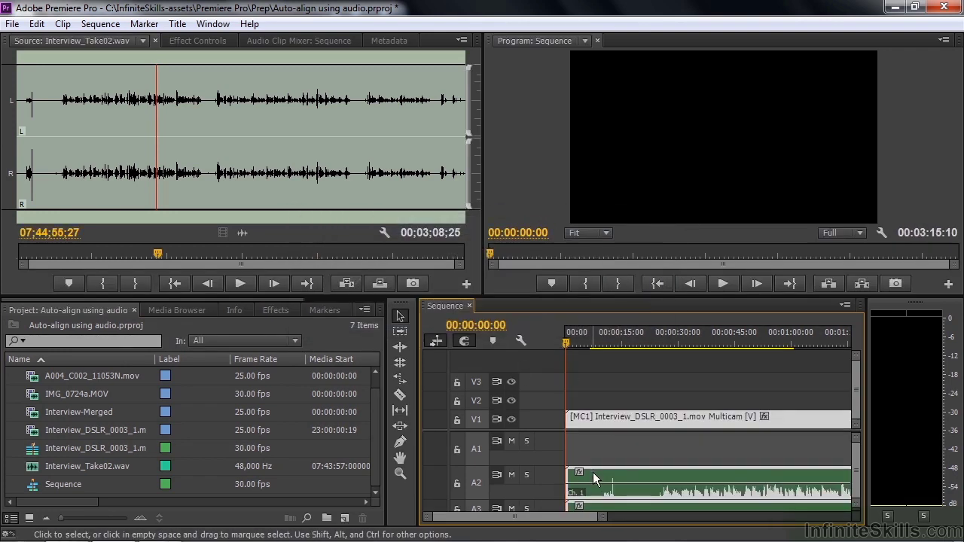
{"action": "left_click_drag", "start_coordinate": [593, 473], "coordinate": [585, 463]}
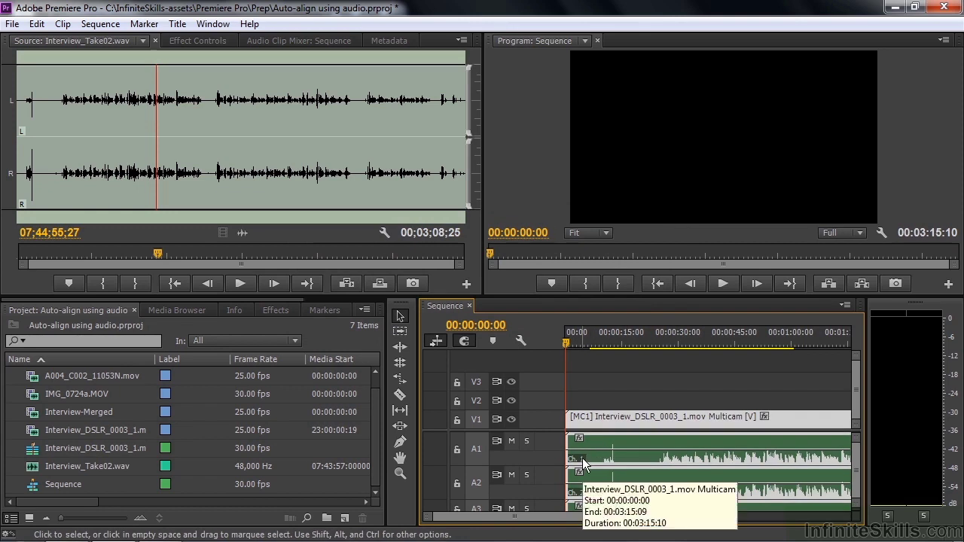
Play back the multicam sequence from about 10 seconds
{"action": "left_click_drag", "start_coordinate": [566, 347], "coordinate": [605, 354]}
{"action": "key", "text": "space"}
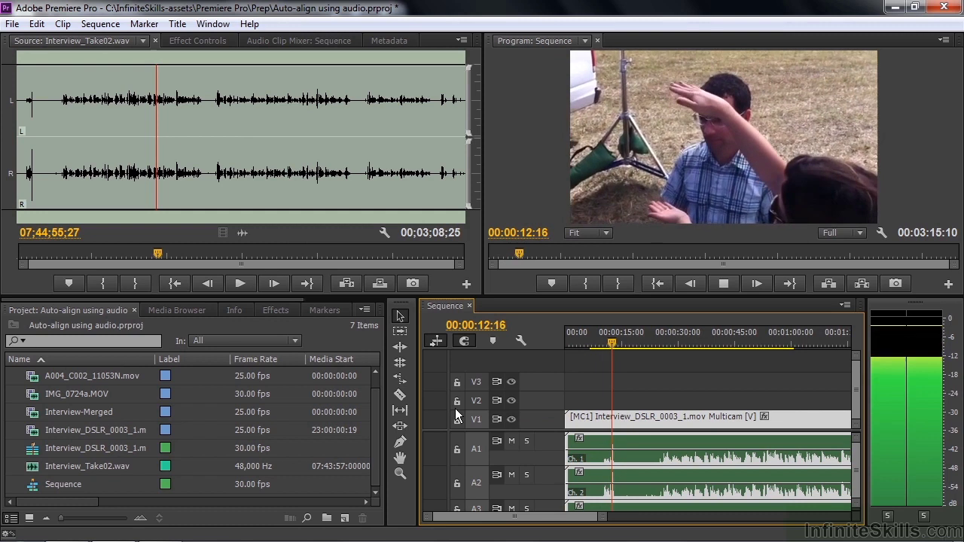
{"action": "key", "text": "space"}
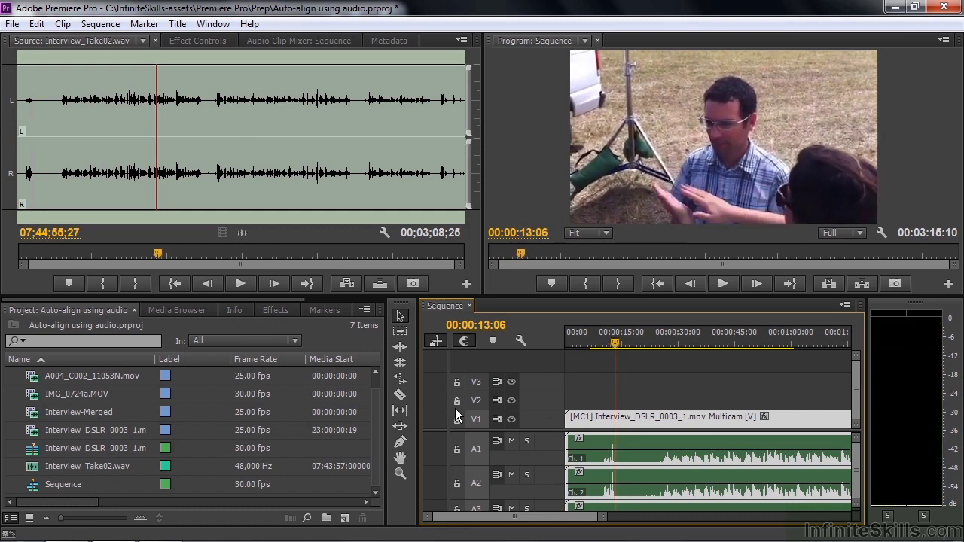
Switch the Program monitor to Multi-Camera view and check the angles around 12 seconds
{"action": "left_click", "coordinate": [946, 40]}
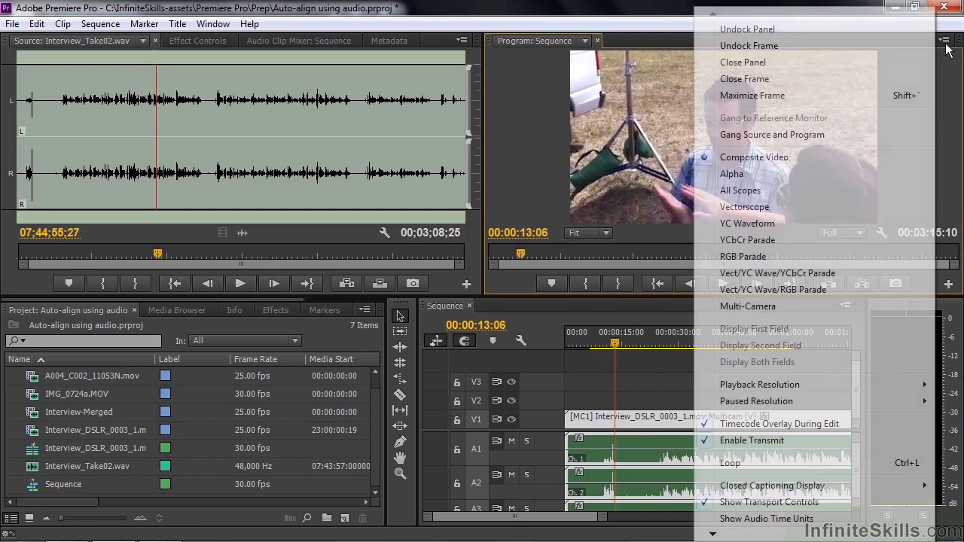
{"action": "left_click", "coordinate": [771, 305]}
{"action": "left_click_drag", "start_coordinate": [611, 345], "coordinate": [607, 346]}
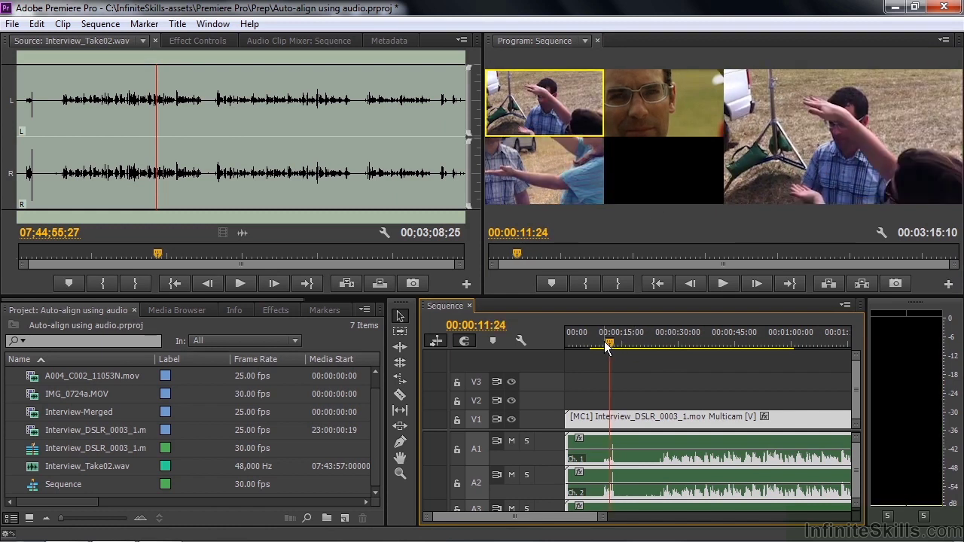